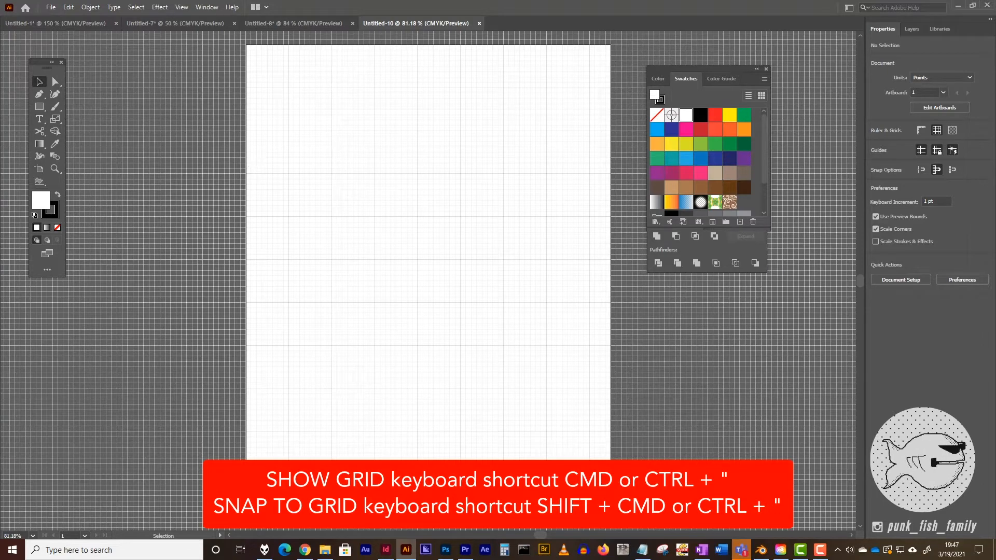
# Step: Draw a circle about 72 pt in diameter, snapped to one major grid square, with the default white fill and black stroke
pyautogui.click(54, 168)
pyautogui.click(402, 215)
pyautogui.click(403, 240)
pyautogui.click(452, 239)
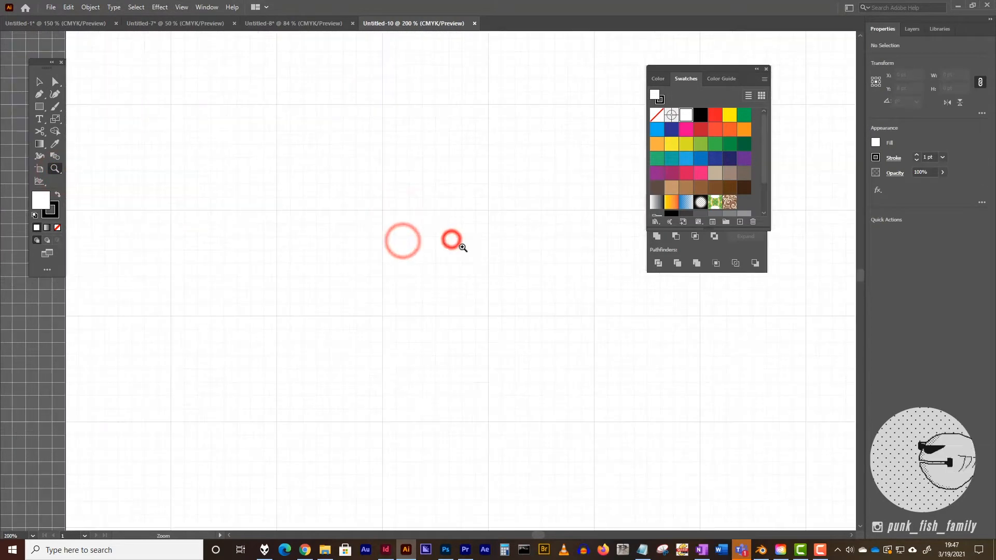
pyautogui.click(451, 260)
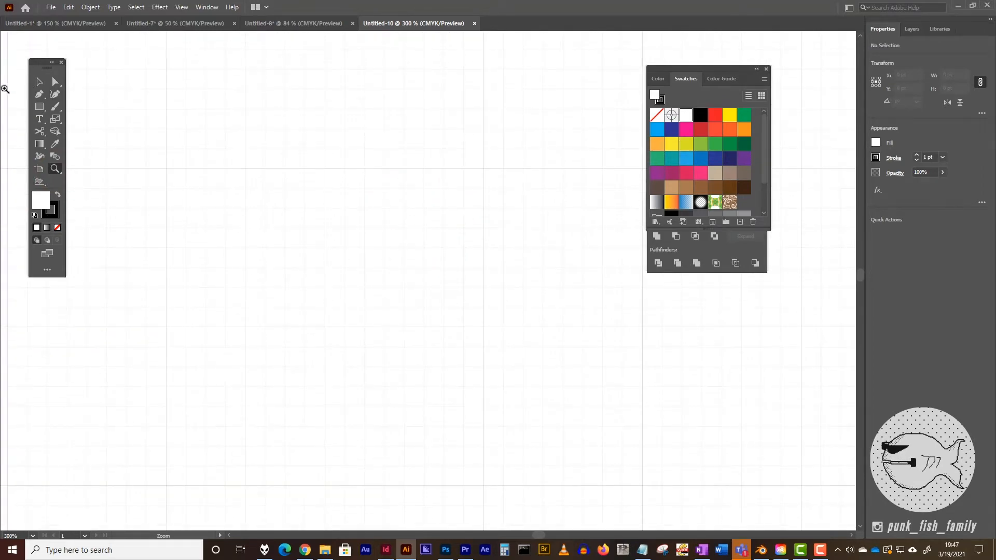
pyautogui.click(51, 207)
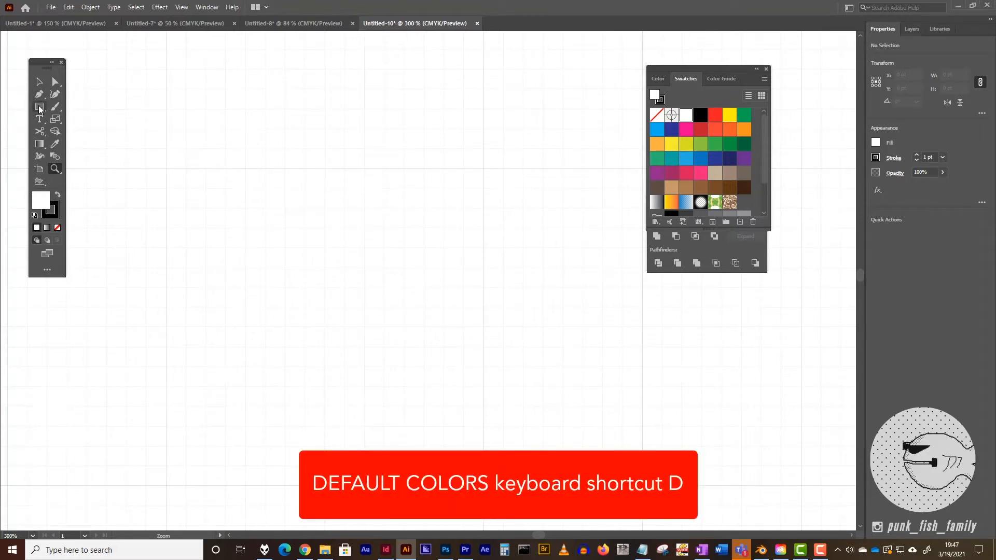
pyautogui.moveTo(39, 108); pyautogui.dragTo(83, 116)
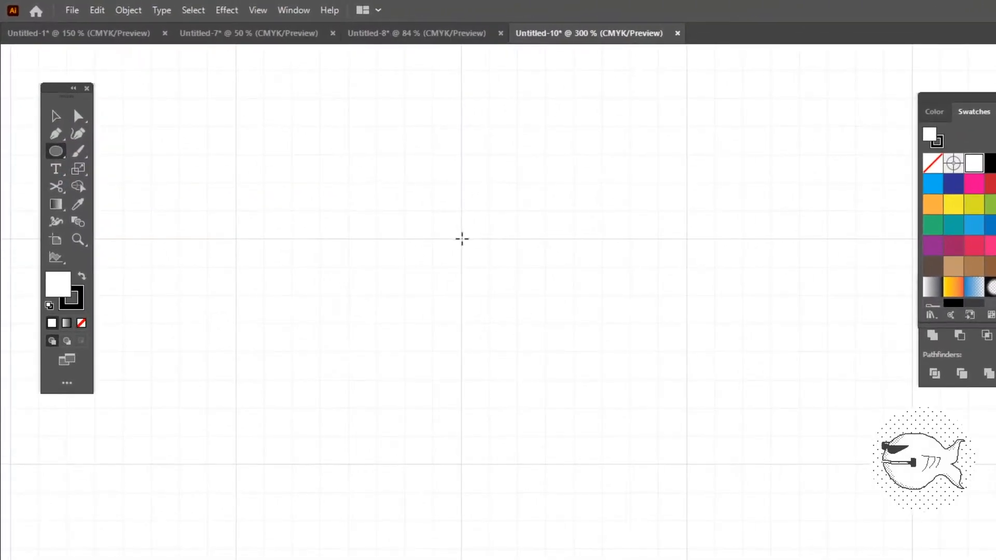
pyautogui.moveTo(461, 239)
pyautogui.mouseDown()
pyautogui.moveTo(664, 456)
pyautogui.moveTo(688, 465)
pyautogui.mouseUp()
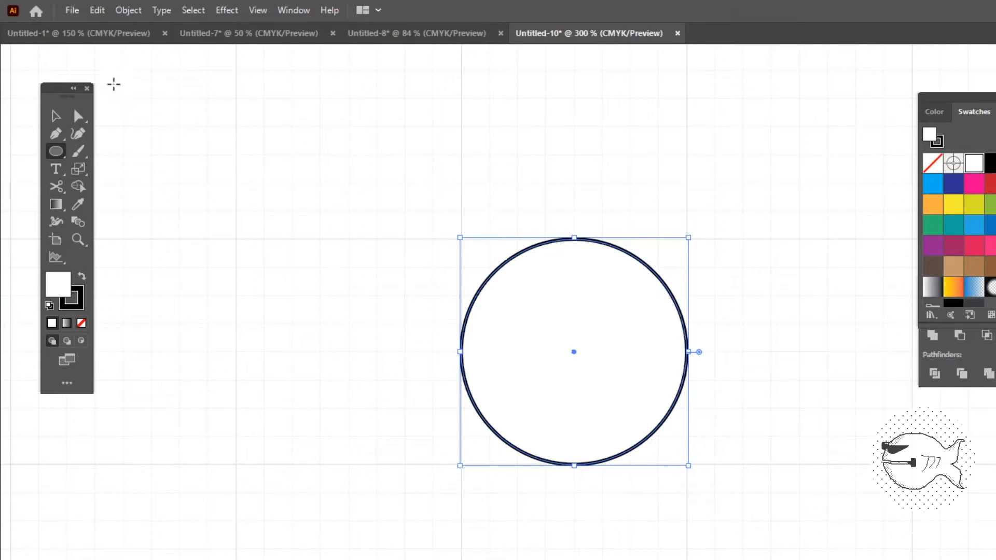
pyautogui.click(57, 113)
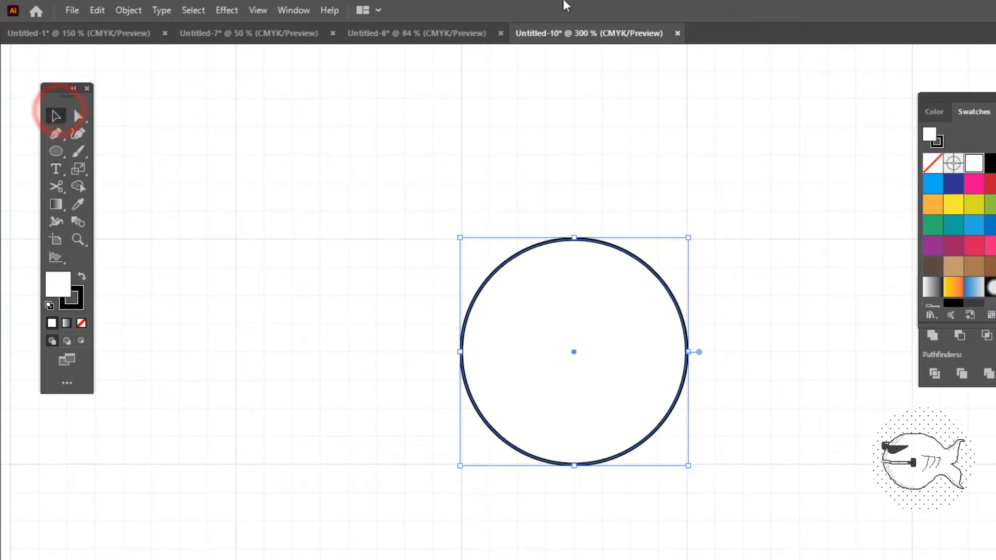
# Step: Show the full stroke options and align the circle's stroke to the inside
pyautogui.click(297, 12)
pyautogui.click(423, 559)
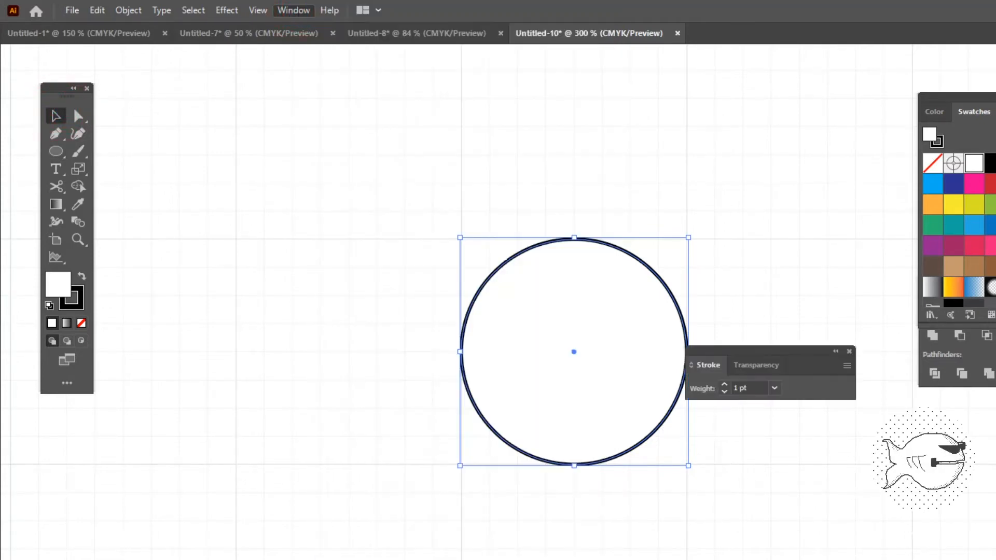
pyautogui.moveTo(737, 353); pyautogui.dragTo(750, 173)
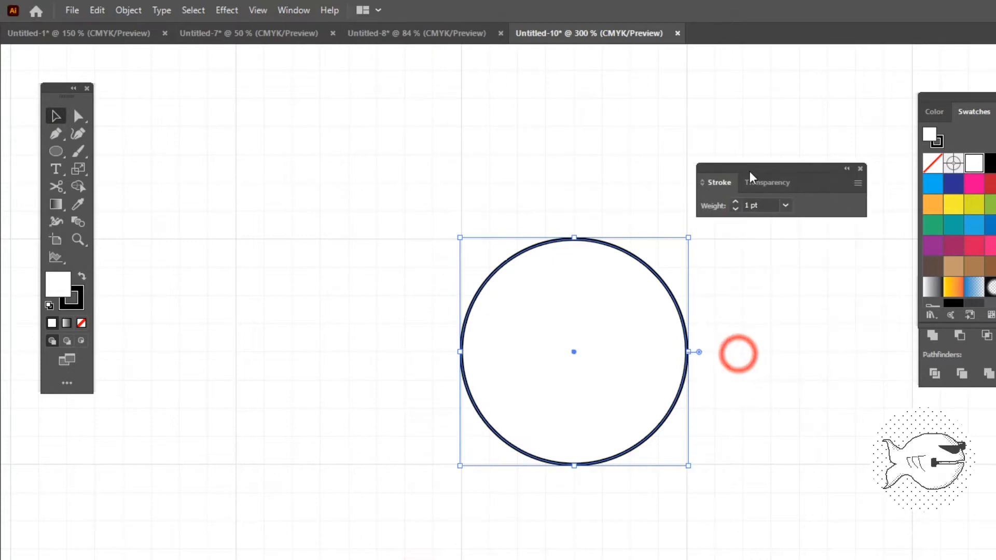
pyautogui.click(858, 183)
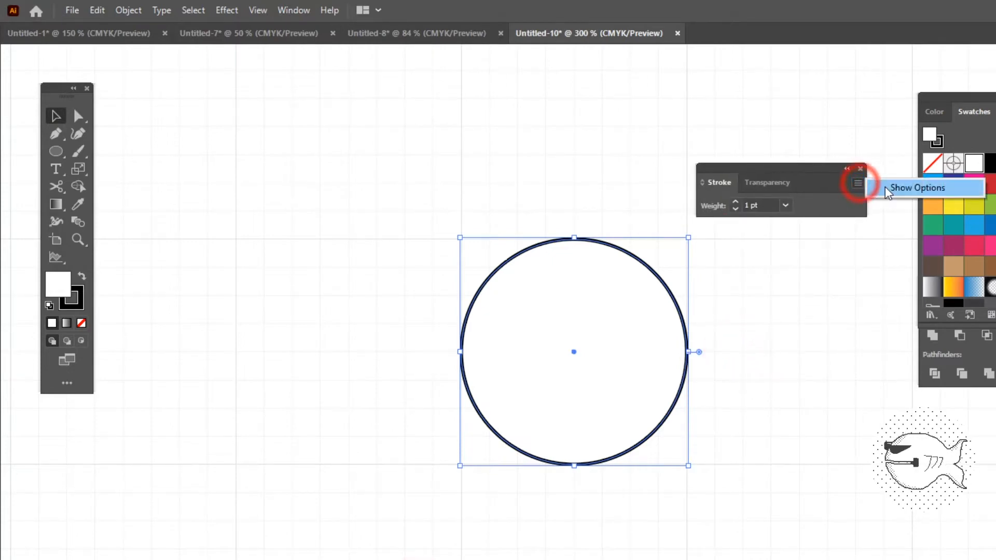
pyautogui.click(883, 188)
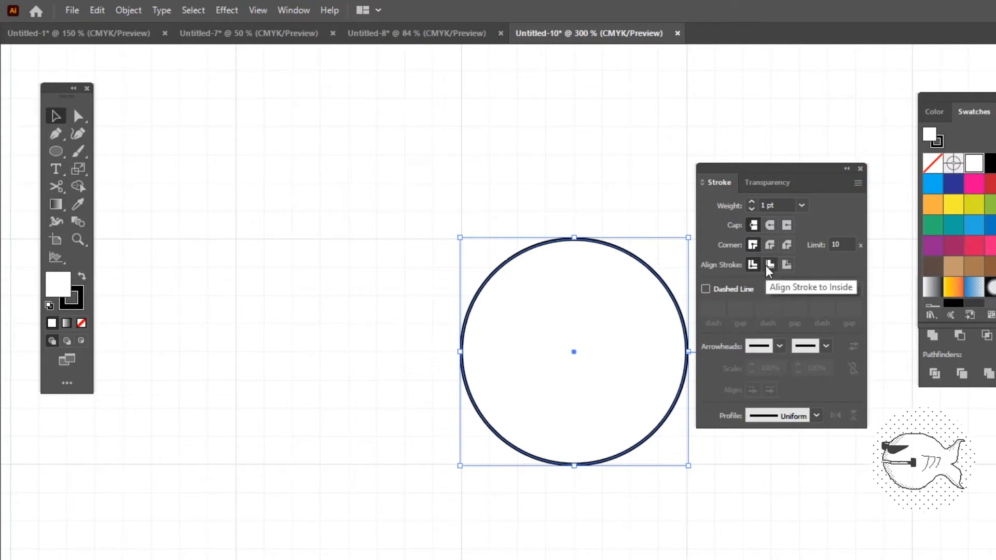
pyautogui.click(769, 266)
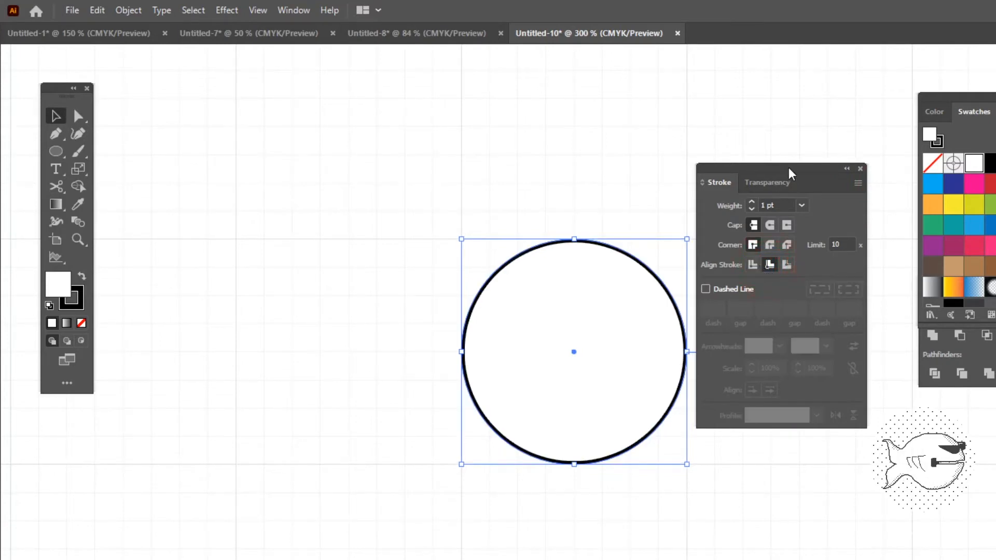
pyautogui.moveTo(791, 173)
pyautogui.mouseDown()
pyautogui.moveTo(811, 155)
pyautogui.moveTo(820, 122)
pyautogui.mouseUp()
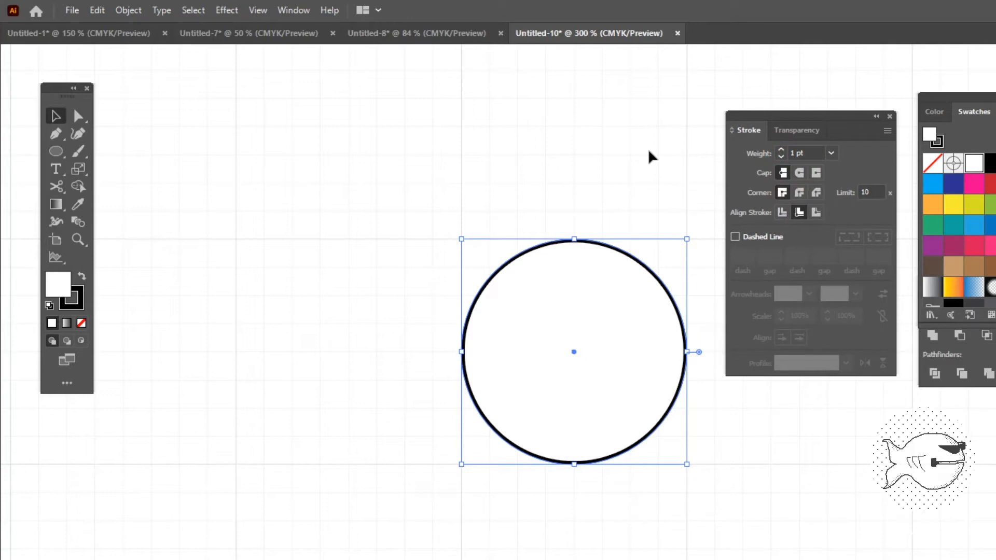
# Step: Add extra anchor points between the existing ones on the circle's path
pyautogui.click(136, 11)
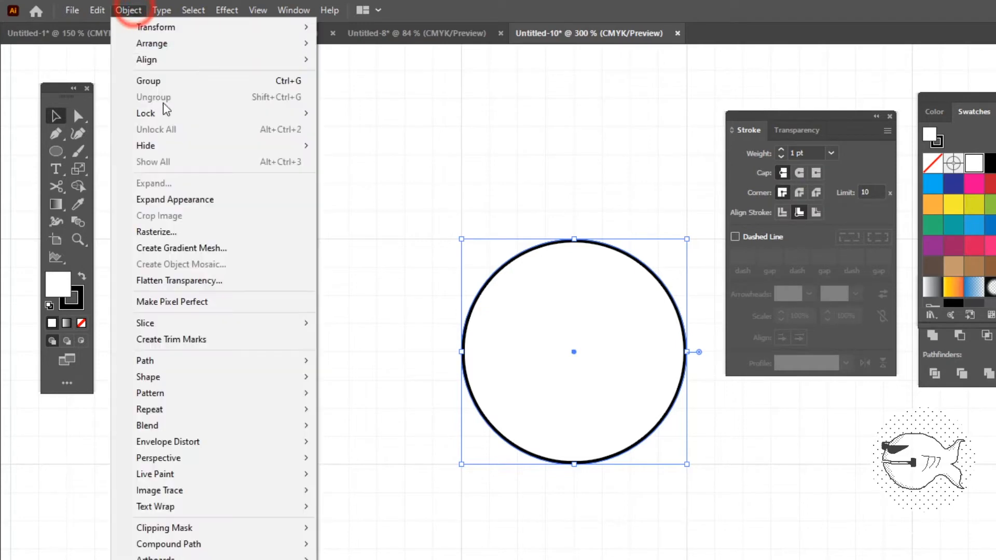
pyautogui.moveTo(201, 362)
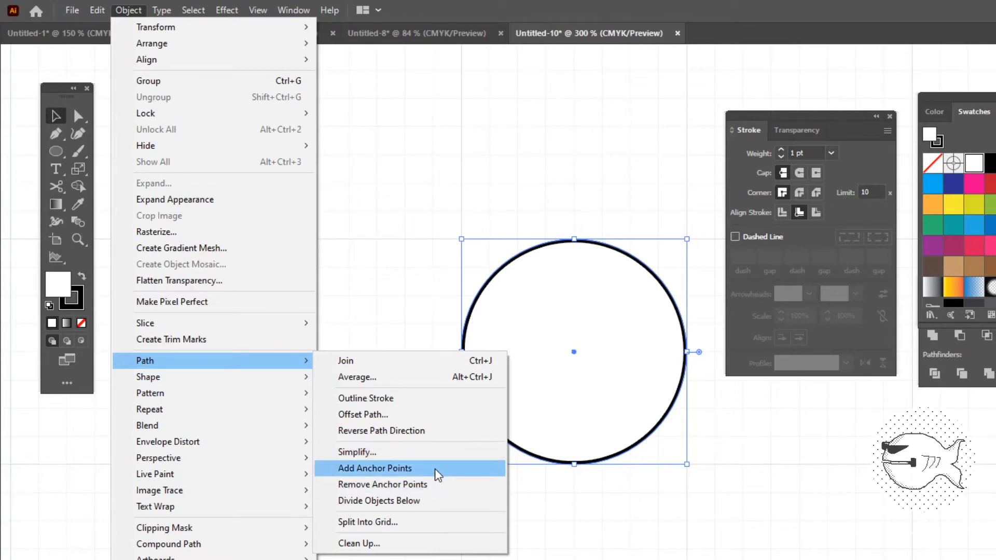
pyautogui.click(436, 470)
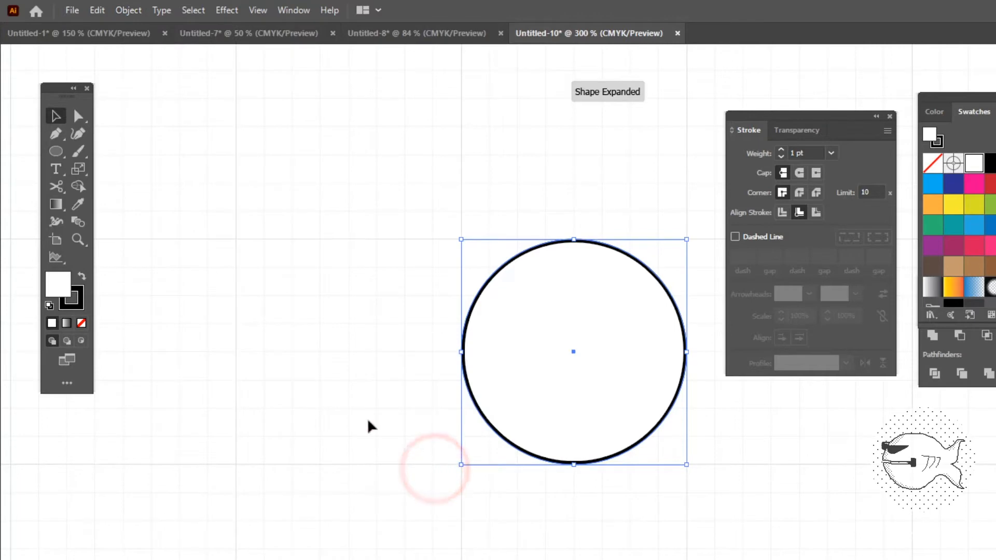
# Step: Rotate only the circle's top, right, bottom and left anchor points together by 180°
pyautogui.click(78, 116)
pyautogui.click(345, 148)
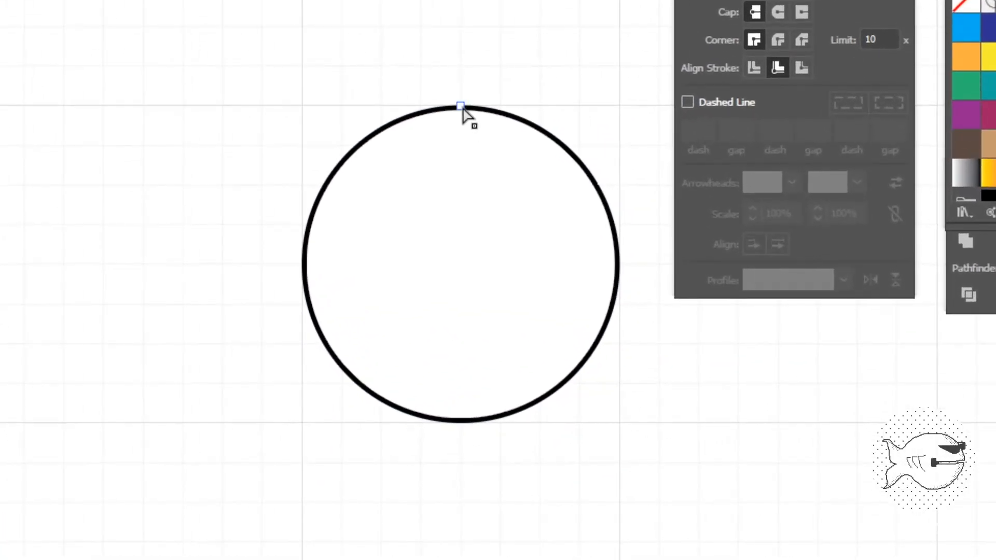
pyautogui.click(462, 106)
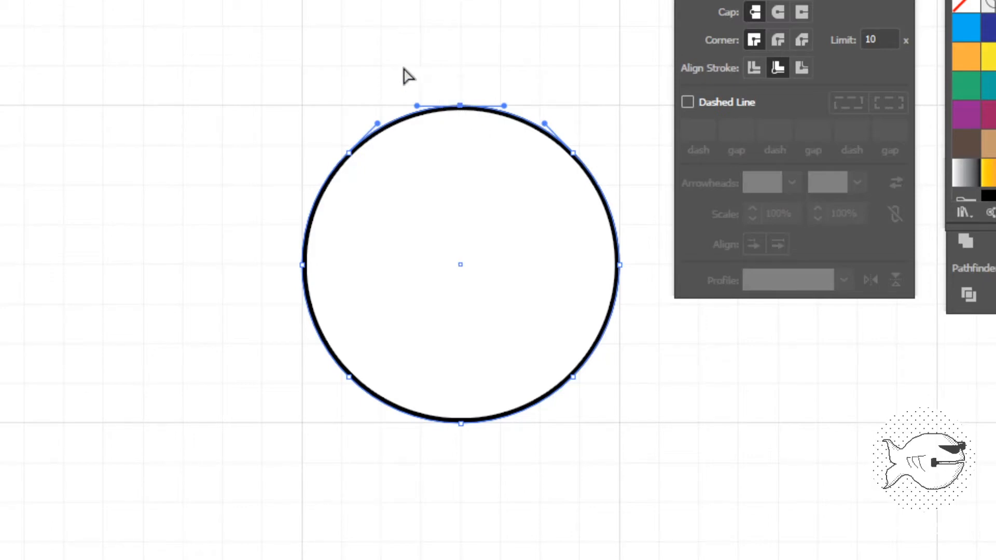
pyautogui.click(620, 265)
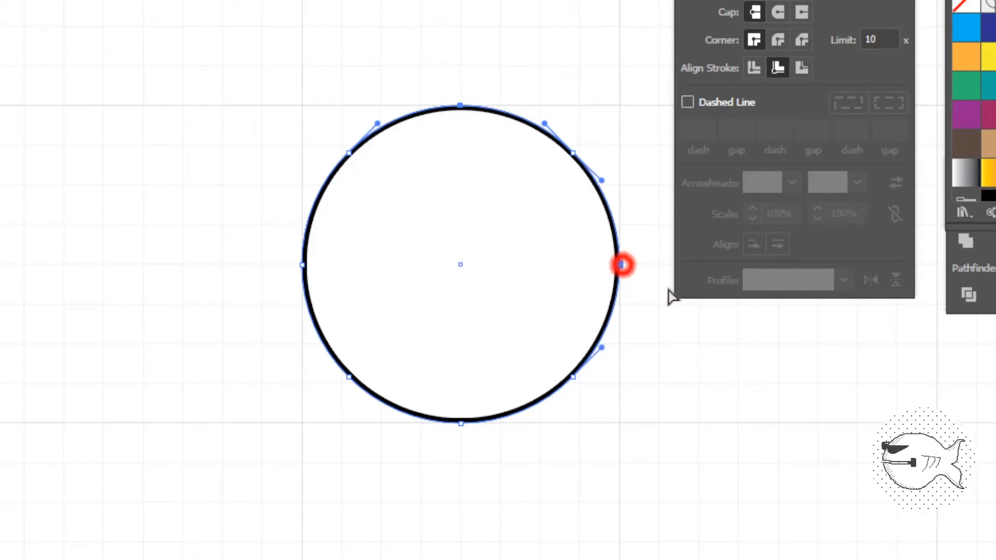
pyautogui.keyDown('shift'); pyautogui.click(460, 423); pyautogui.keyUp('shift')
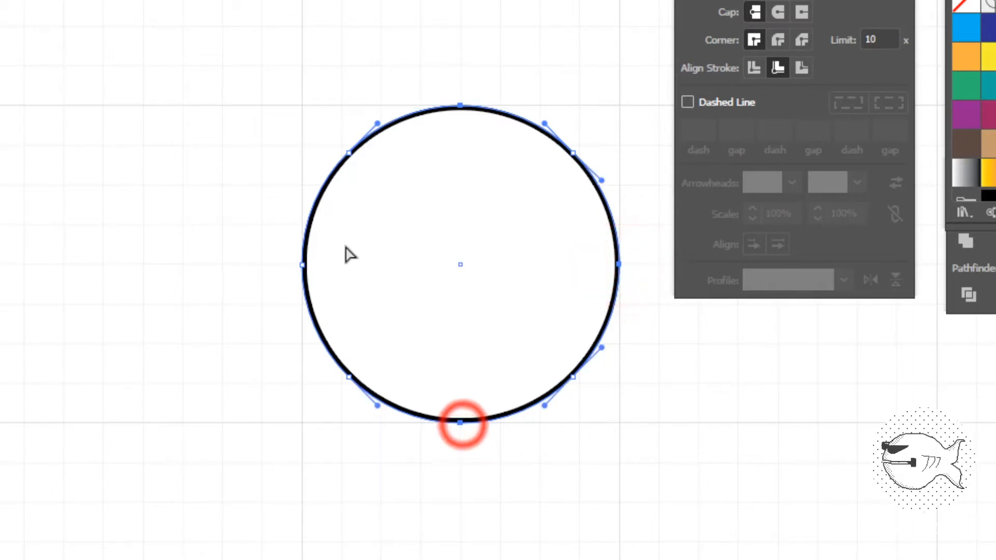
pyautogui.keyDown('shift'); pyautogui.click(302, 265); pyautogui.keyUp('shift')
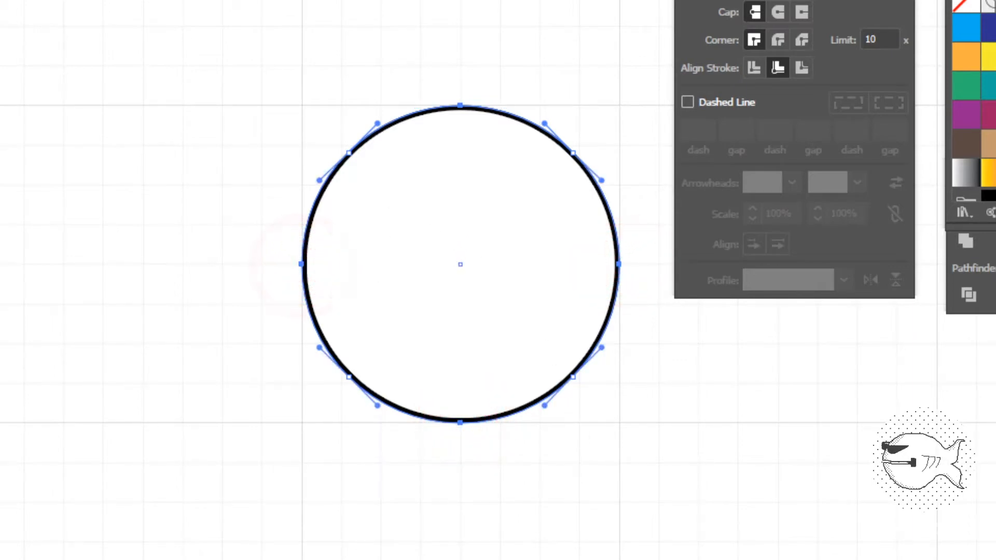
pyautogui.click(48, 156)
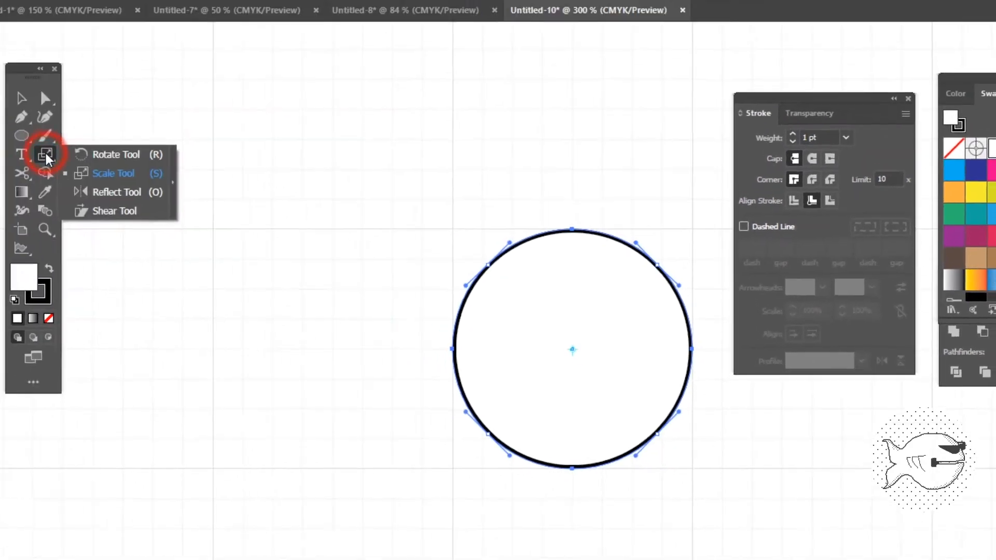
pyautogui.click(122, 174)
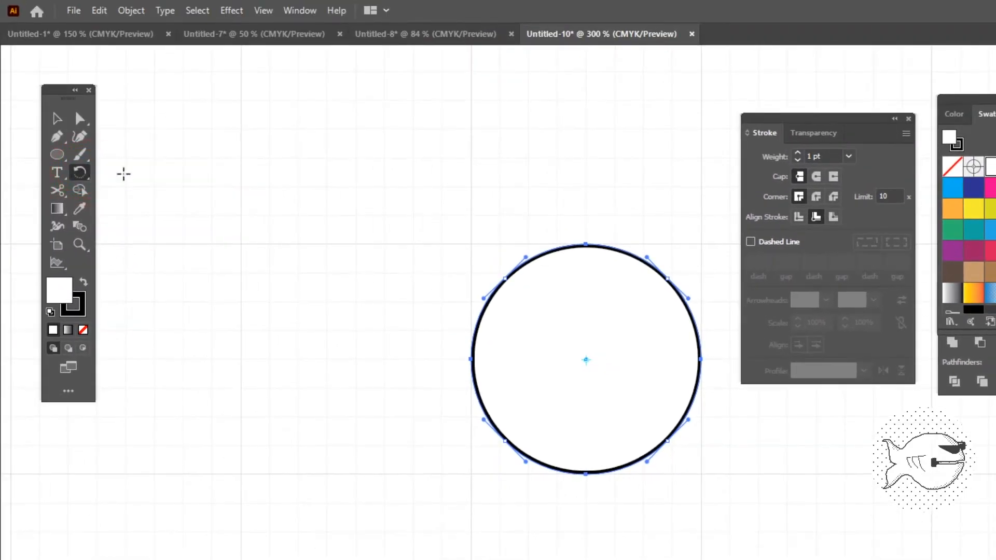
pyautogui.doubleClick(79, 173)
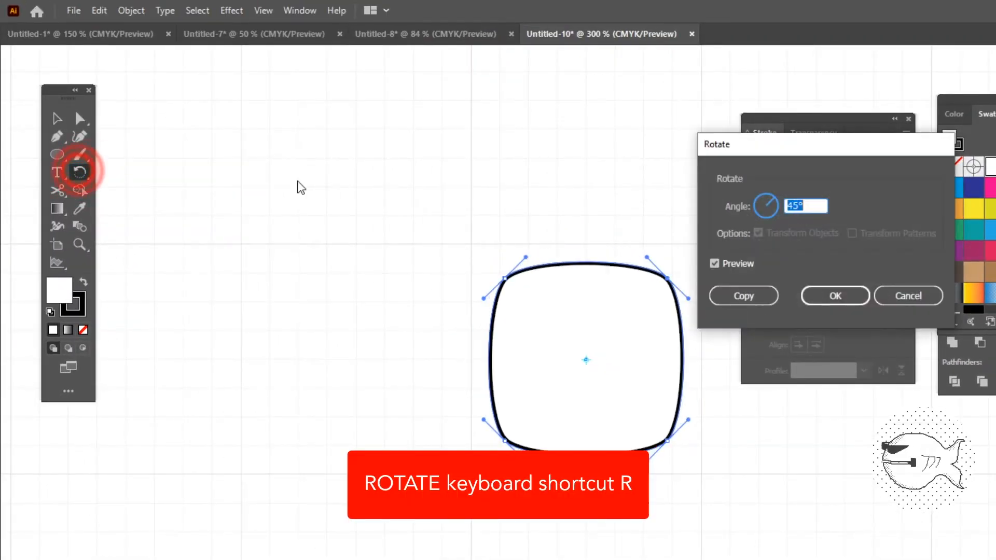
pyautogui.write('180')
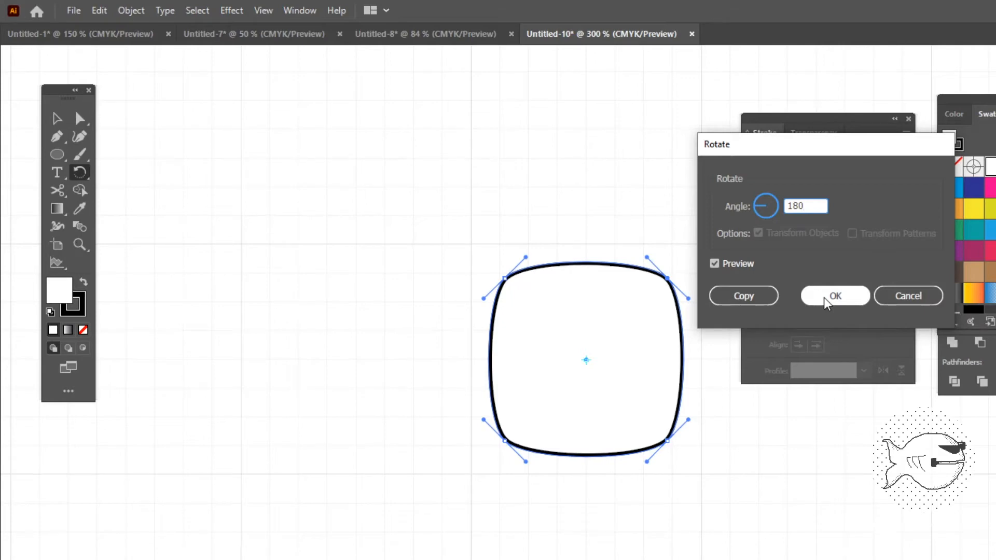
pyautogui.press('Tab')
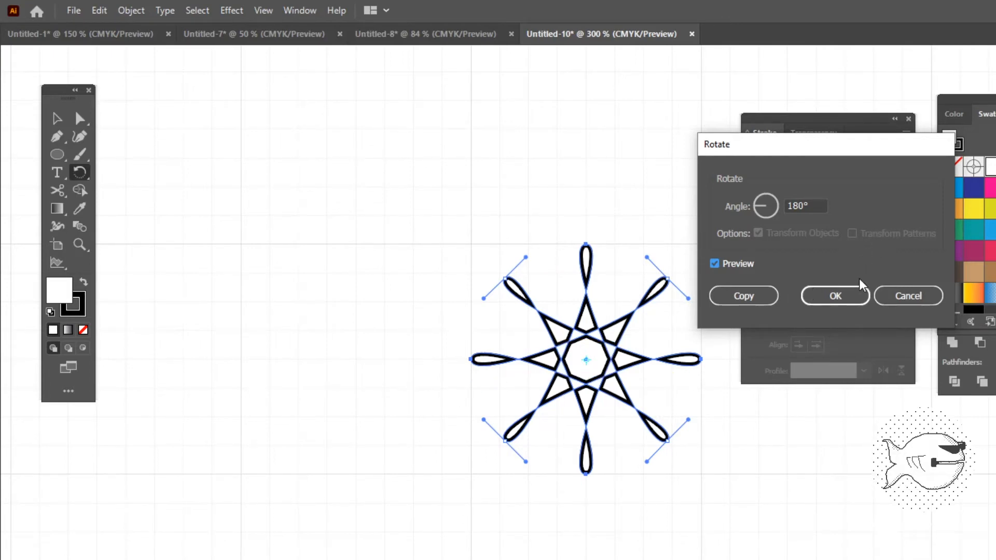
pyautogui.click(841, 298)
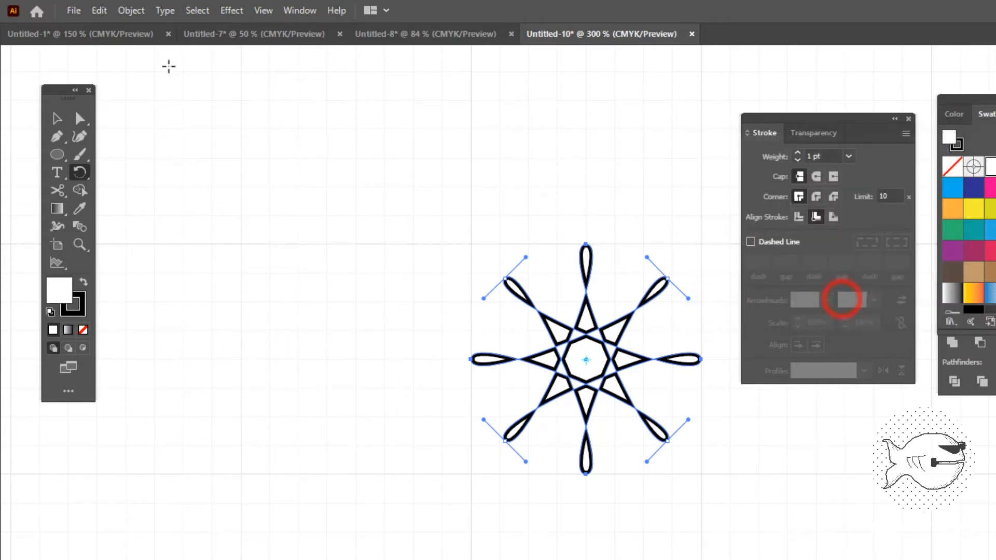
# Step: Set the star shape's stroke to white and its fill to none
pyautogui.press('v')
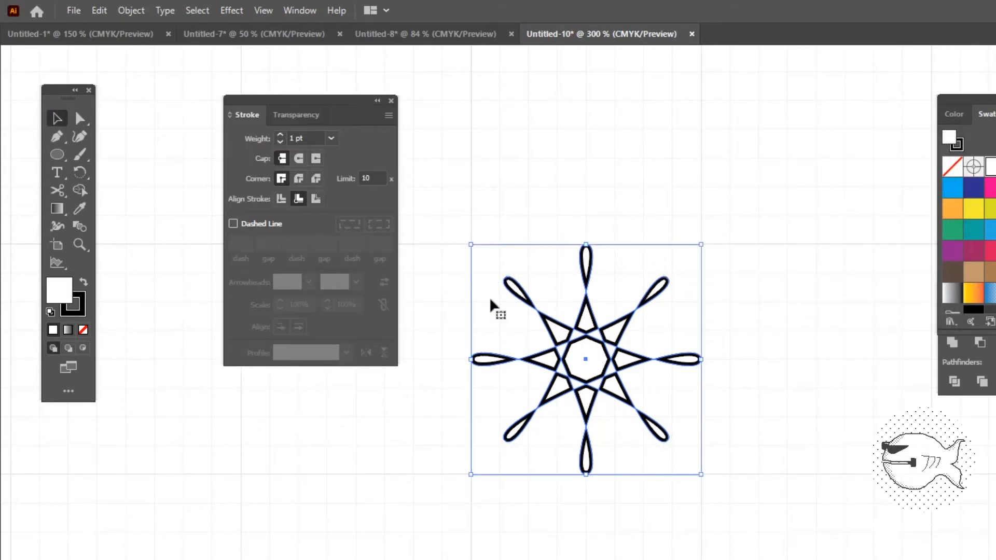
pyautogui.click(81, 314)
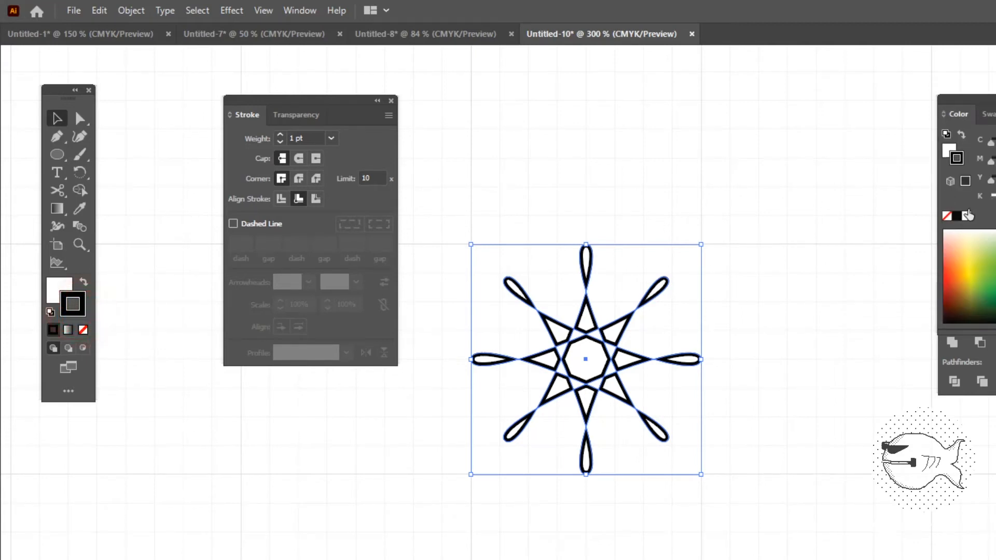
pyautogui.click(965, 217)
pyautogui.click(52, 287)
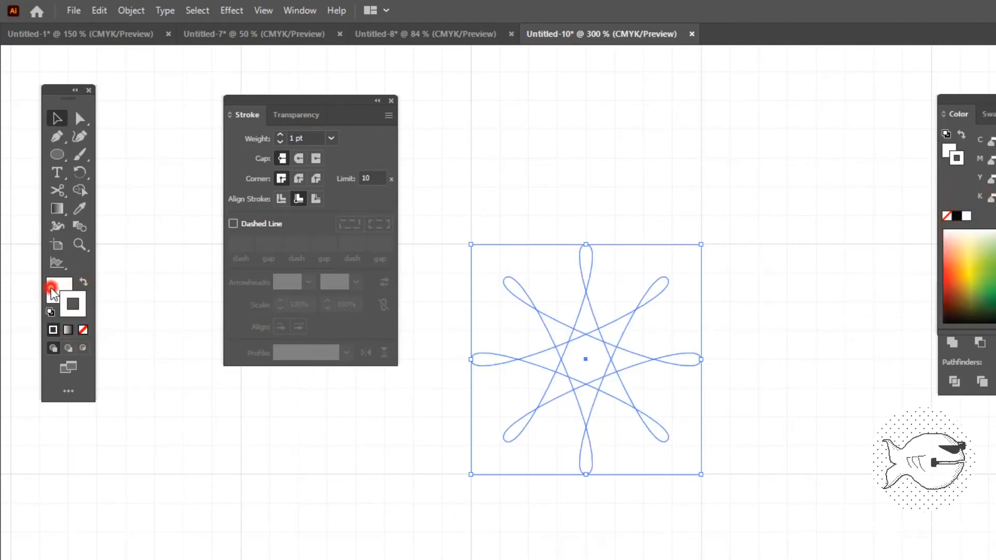
pyautogui.click(83, 330)
pyautogui.click(57, 118)
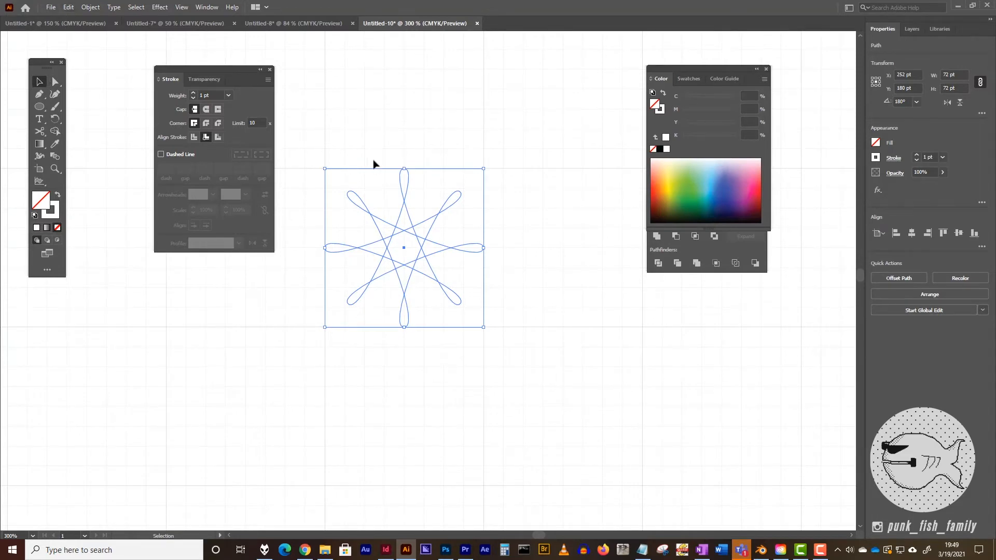
# Step: Make a copy of the star moved 72 pt horizontally and 72 pt vertically
pyautogui.scroll(-2, 497, 319)
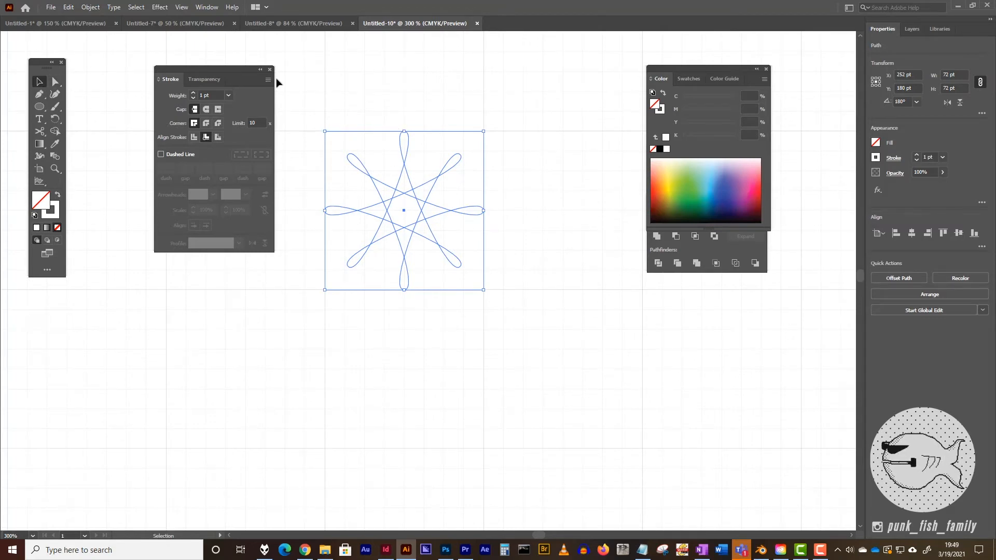
pyautogui.doubleClick(39, 82)
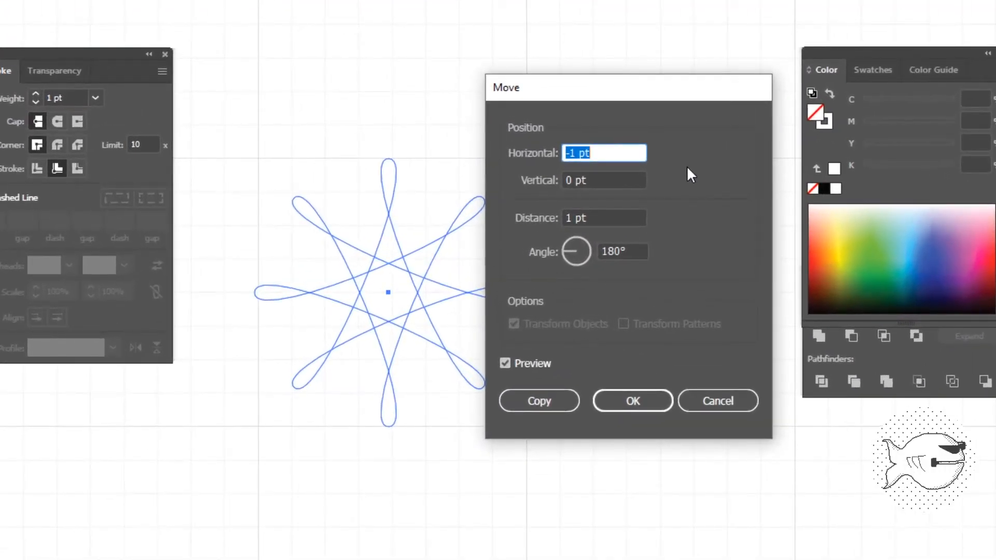
pyautogui.write('72')
pyautogui.press('Tab')
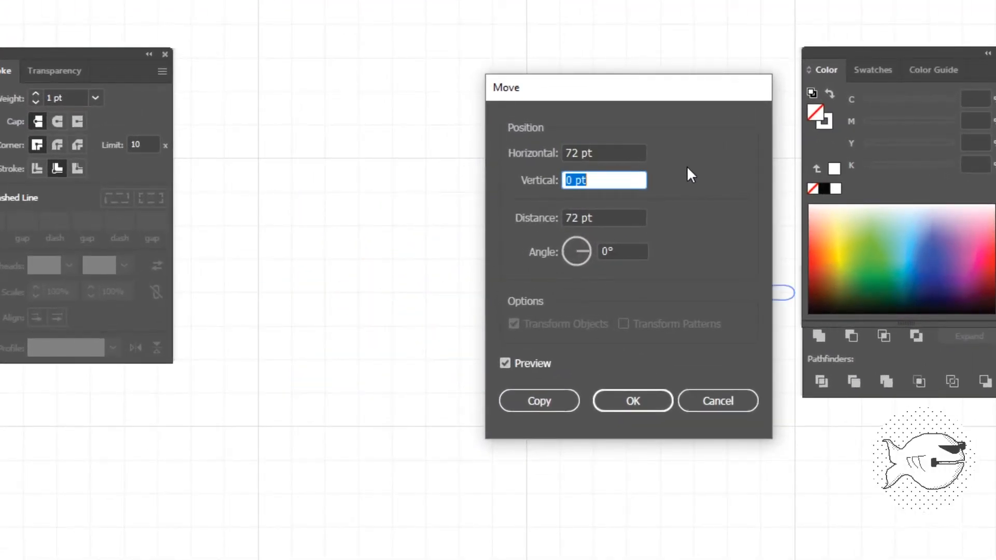
pyautogui.write('72')
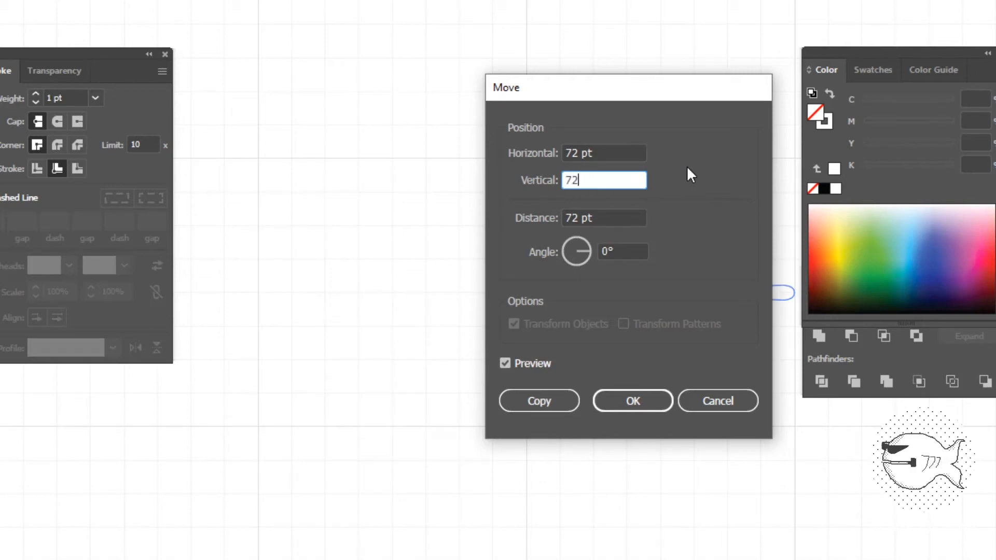
pyautogui.press('Tab')
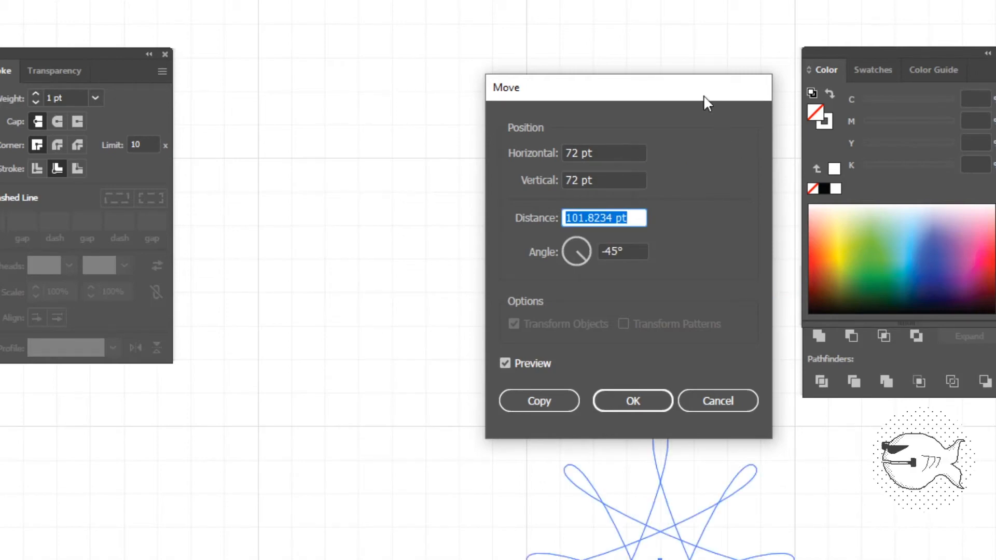
pyautogui.moveTo(703, 96); pyautogui.dragTo(995, 43)
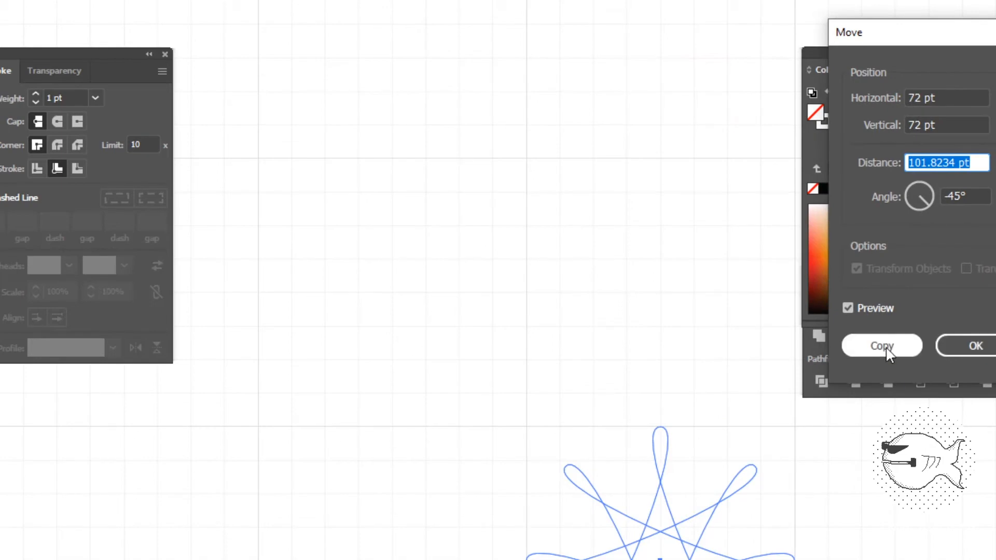
pyautogui.click(879, 348)
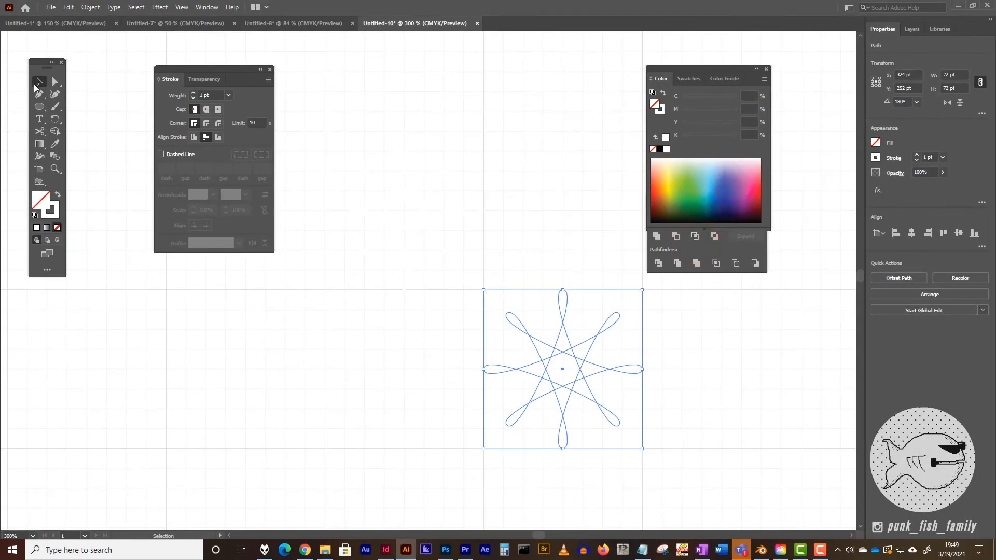
# Step: Select the copied star and rotate it by 22.5°
pyautogui.moveTo(338, 119); pyautogui.dragTo(469, 236)
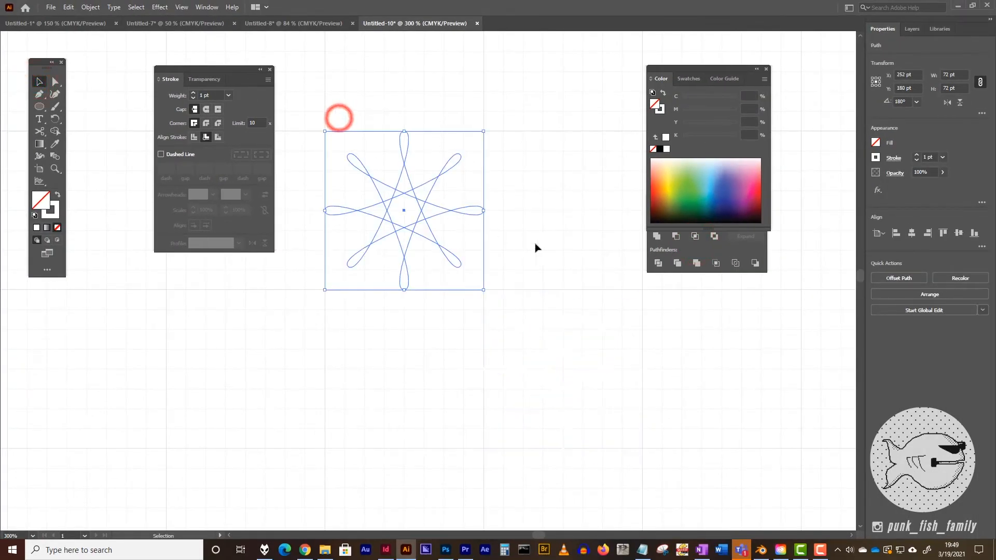
pyautogui.moveTo(582, 264); pyautogui.dragTo(534, 378)
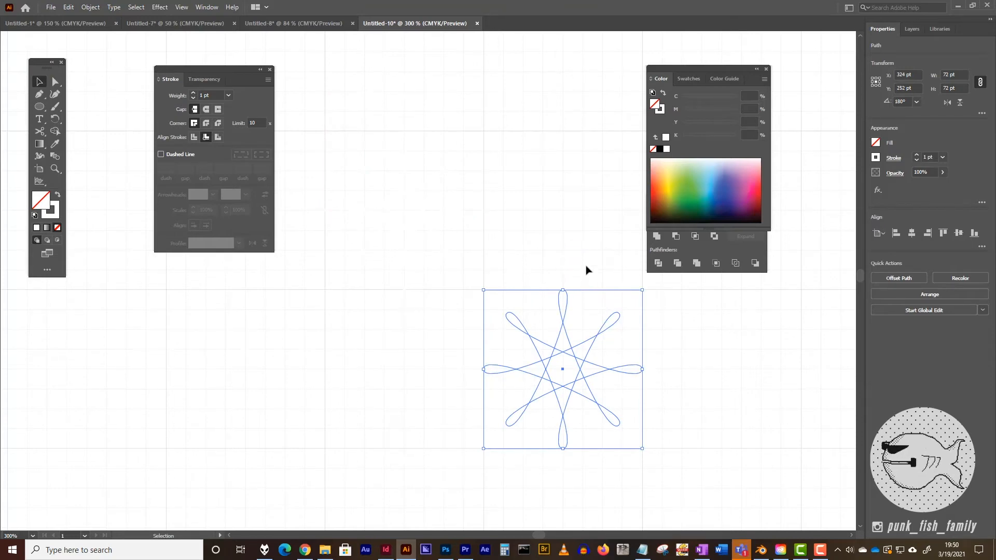
pyautogui.moveTo(586, 264); pyautogui.dragTo(562, 384)
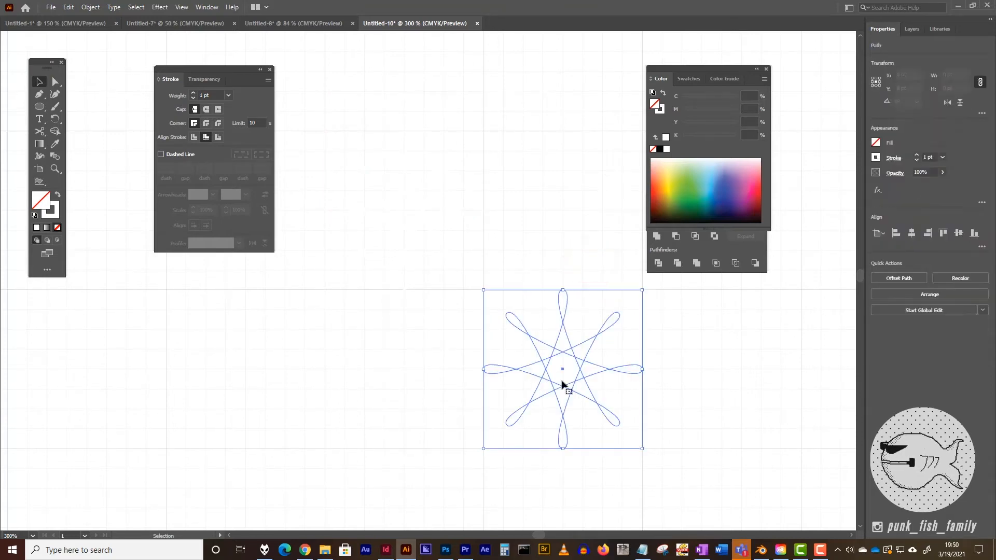
pyautogui.moveTo(418, 111); pyautogui.dragTo(369, 223)
pyautogui.moveTo(589, 262); pyautogui.dragTo(535, 389)
pyautogui.click(571, 234)
pyautogui.moveTo(598, 245); pyautogui.dragTo(527, 403)
pyautogui.doubleClick(58, 116)
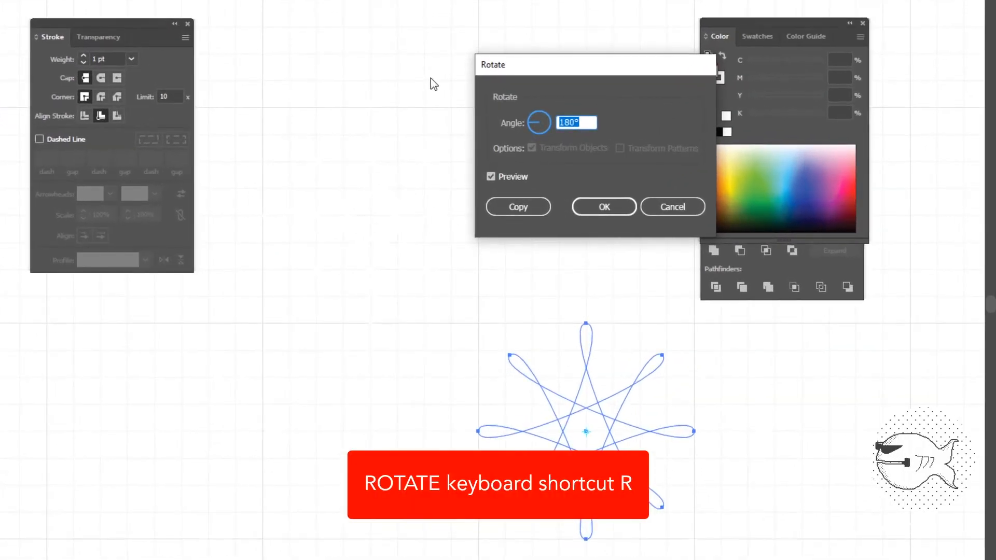
pyautogui.write('22.5')
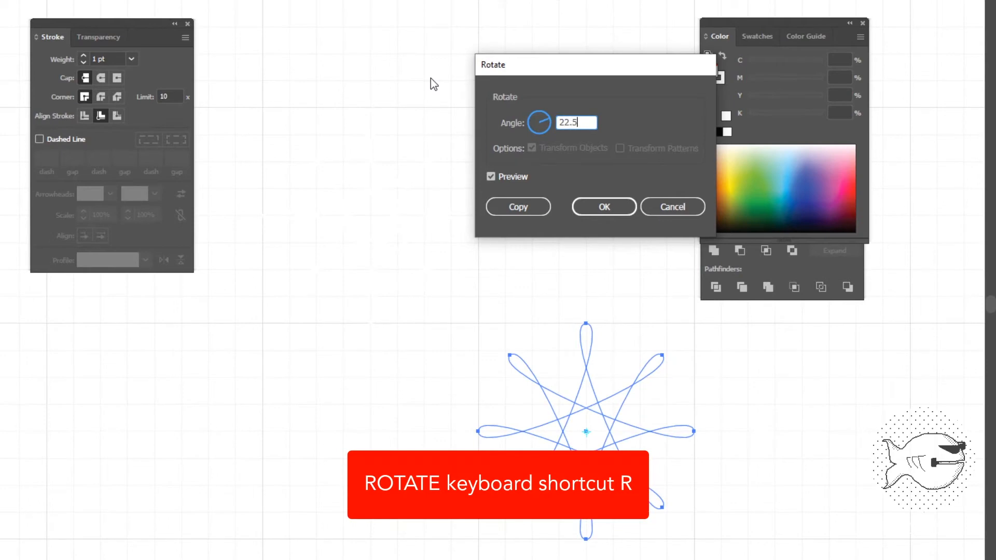
pyautogui.press('Tab')
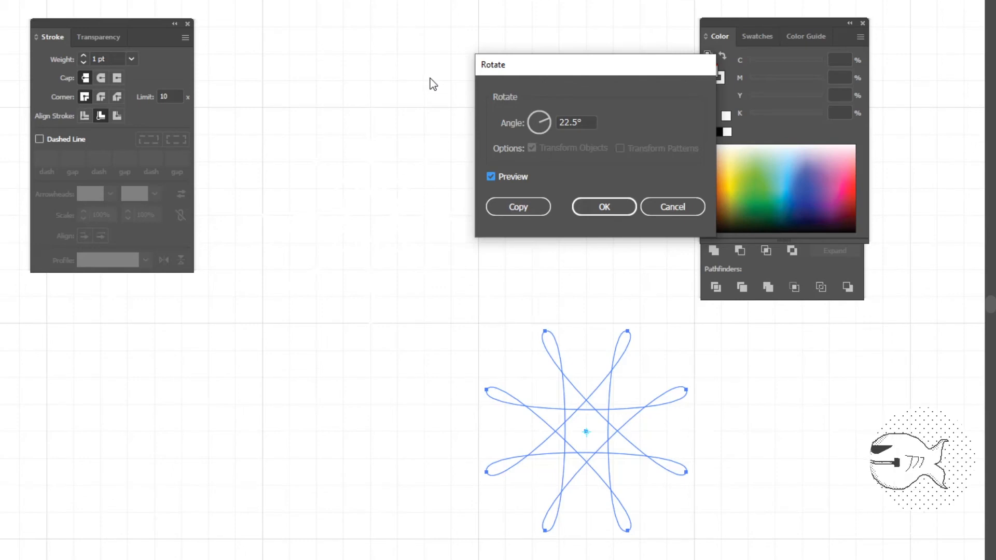
pyautogui.click(604, 203)
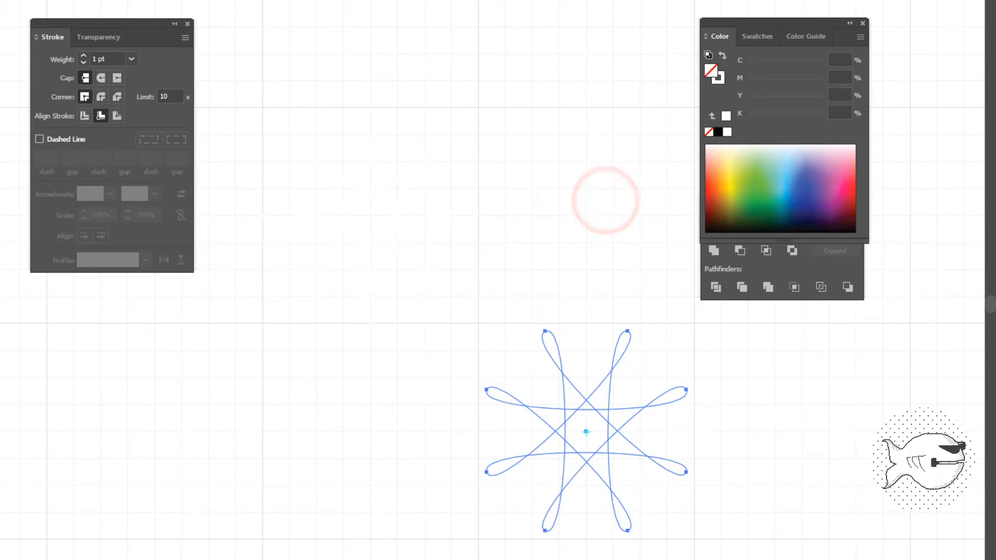
# Step: Select both stars together to check their arrangement, and deselect them
pyautogui.press('v')
pyautogui.click(360, 75)
pyautogui.moveTo(301, 77); pyautogui.dragTo(661, 459)
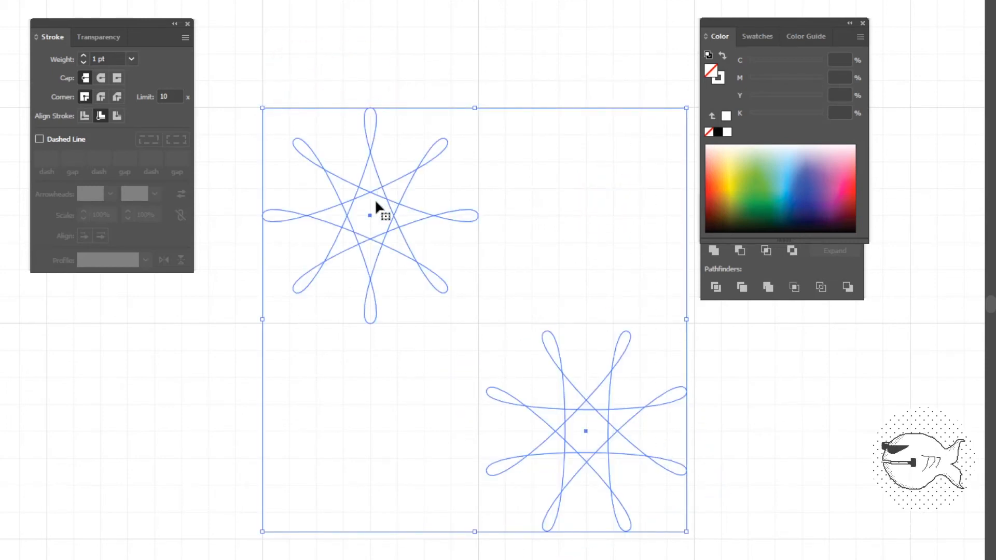
pyautogui.click(800, 456)
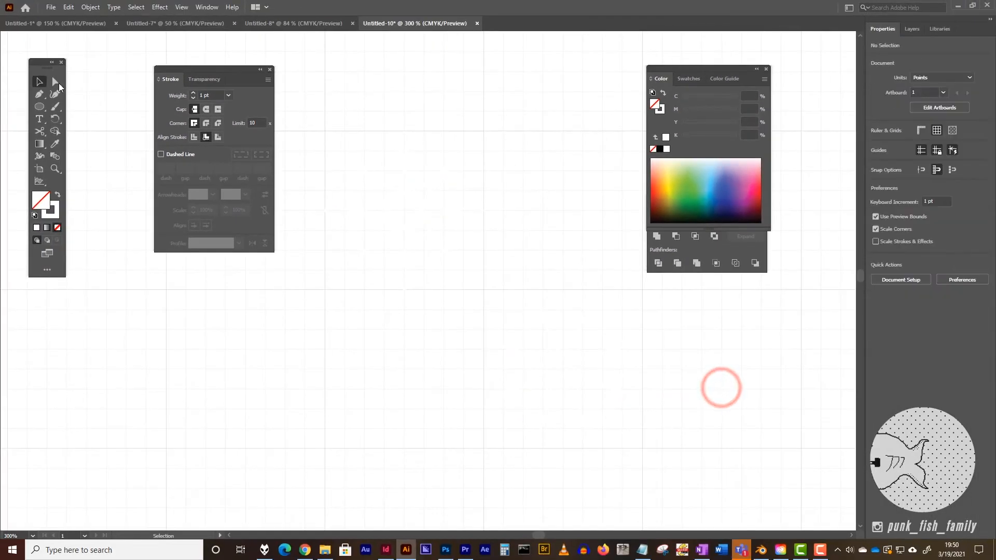
# Step: Draw a 144 × 144 pt square snapped to the grid so that it encloses both stars
pyautogui.click(38, 107)
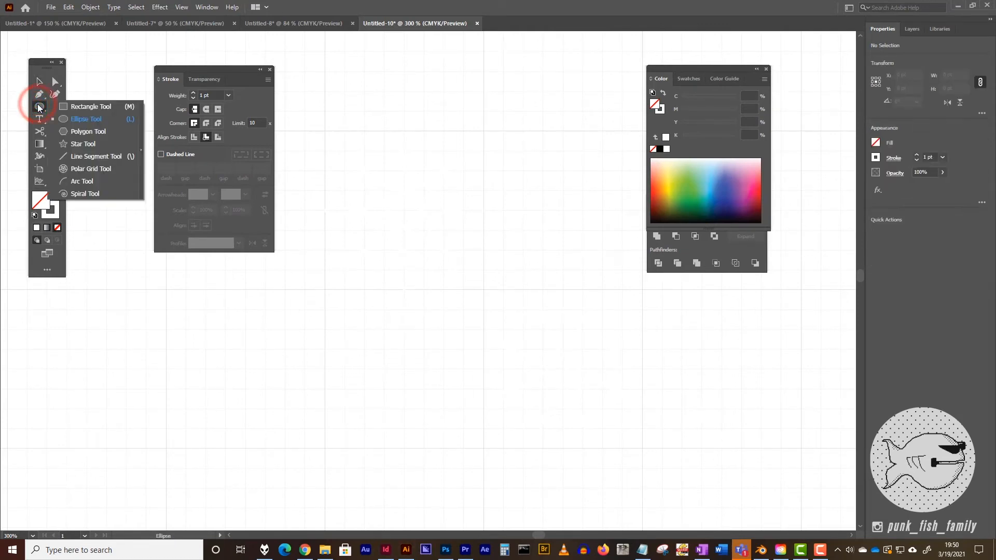
pyautogui.click(61, 106)
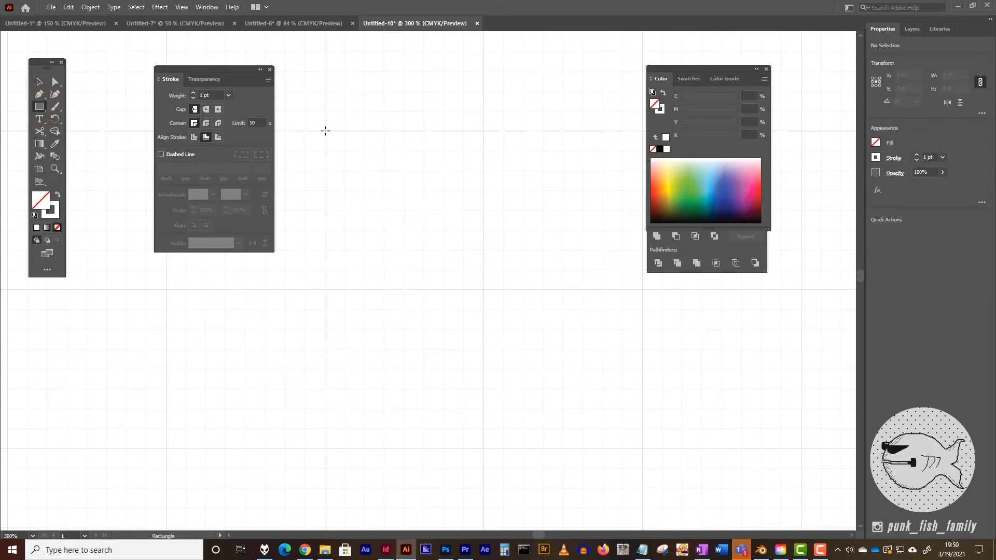
pyautogui.moveTo(325, 130); pyautogui.dragTo(646, 446)
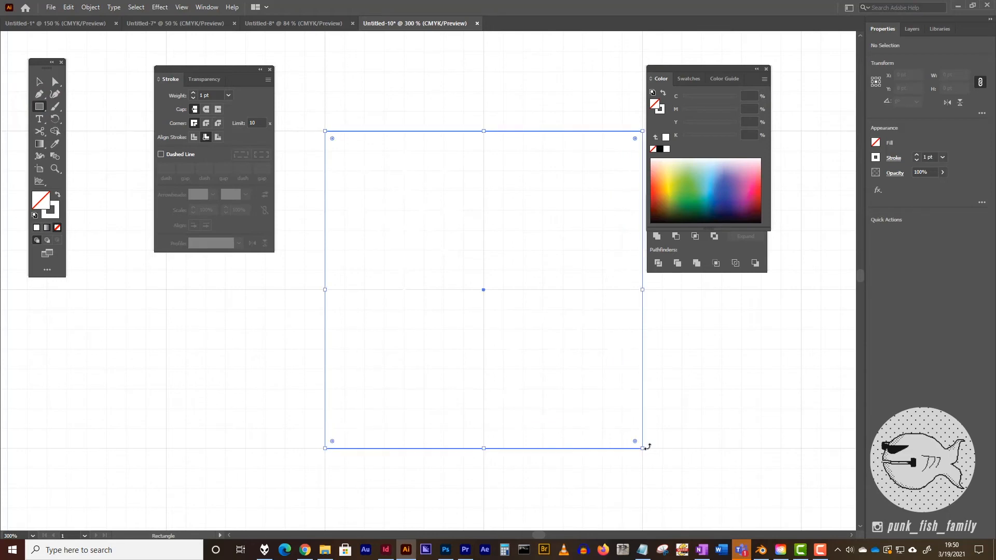
# Step: Fill the square with the purple swatch (C 75, M 100, Y 0, K 0) and remove its stroke
pyautogui.click(690, 78)
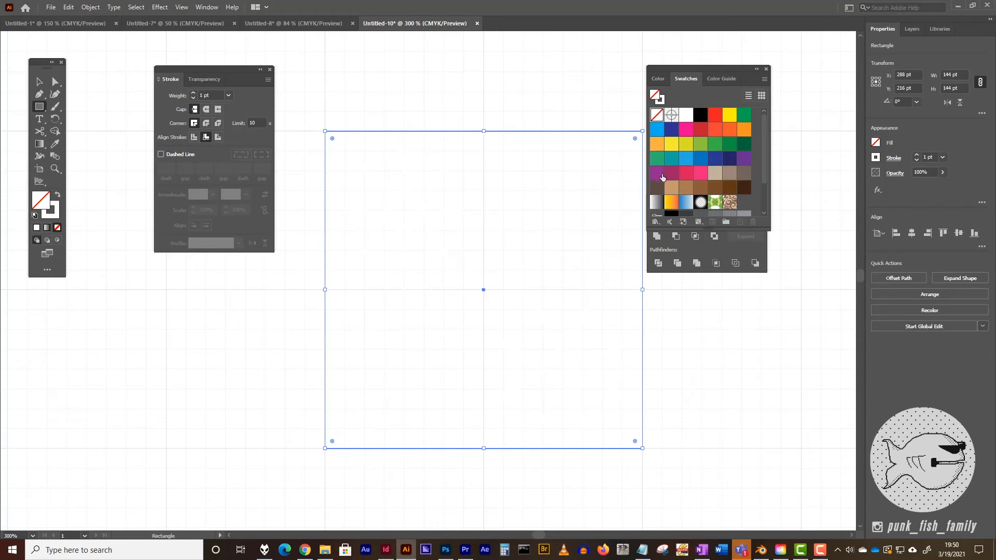
pyautogui.click(744, 160)
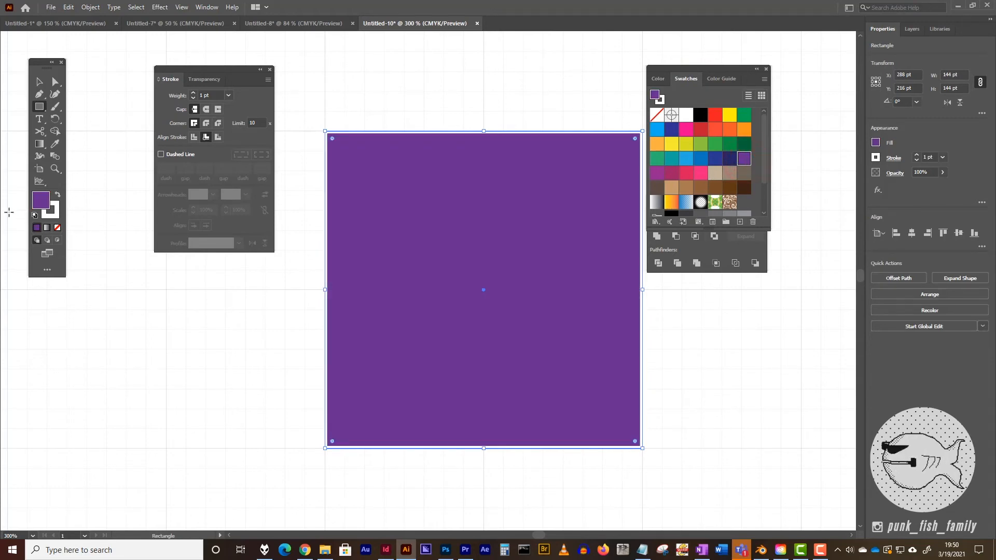
pyautogui.click(58, 214)
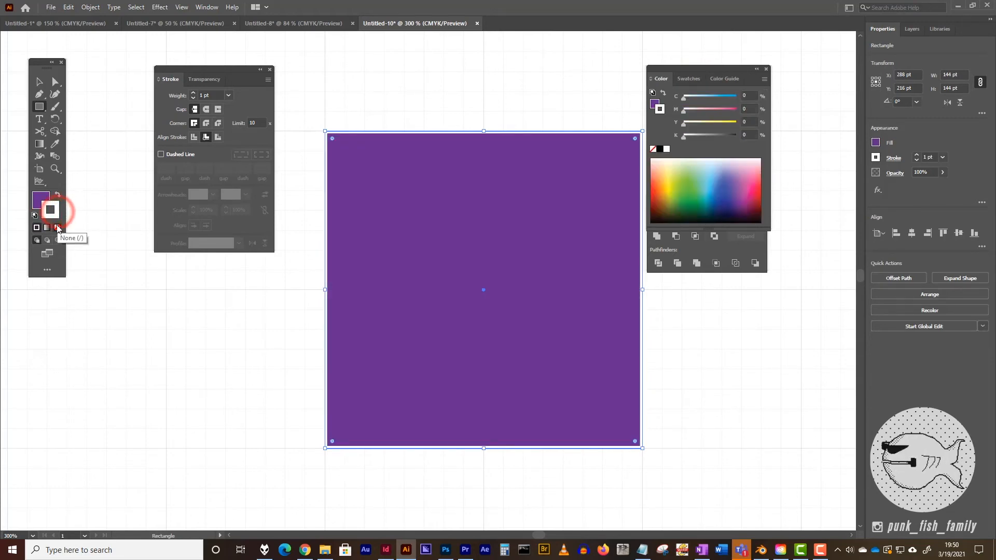
pyautogui.click(57, 227)
pyautogui.click(40, 200)
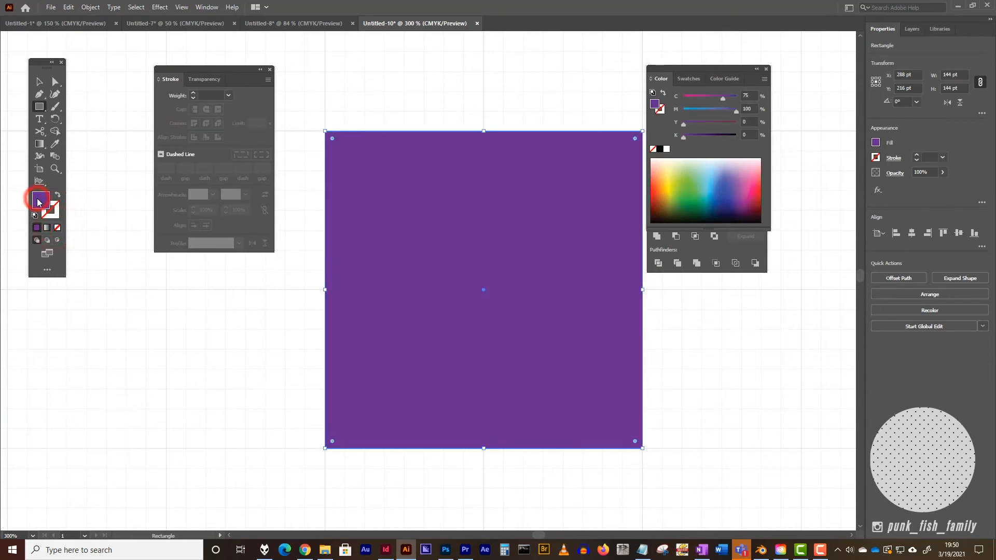
# Step: Send the purple square to the back, behind the two white stars
pyautogui.click(94, 8)
pyautogui.moveTo(111, 31)
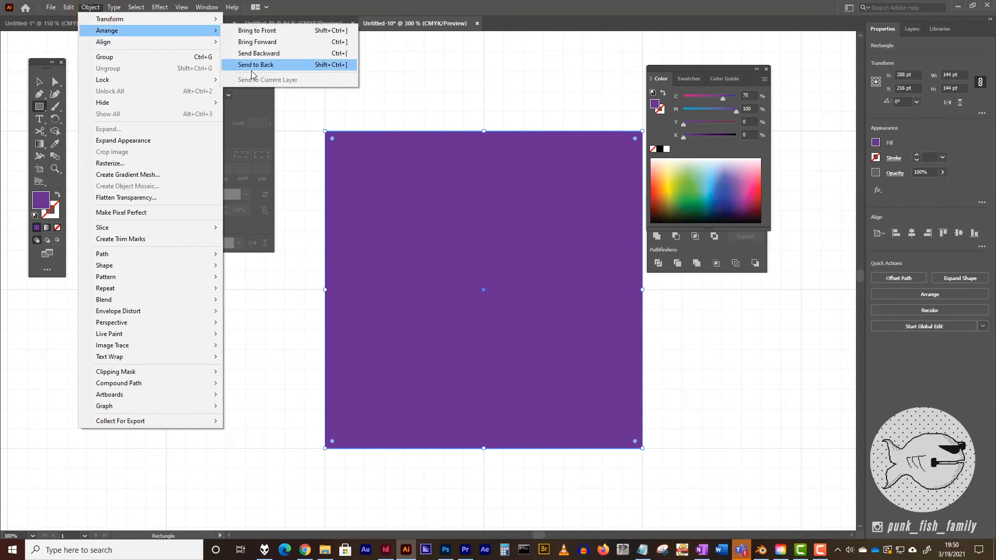
pyautogui.click(255, 65)
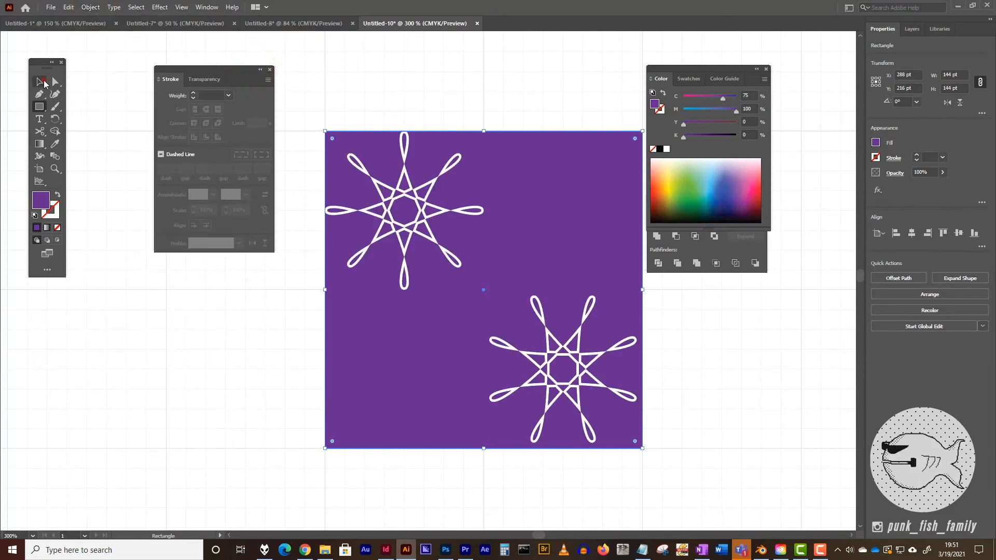
# Step: Select the square with both stars and scale them uniformly to 25%, with Scale Strokes & Effects enabled
pyautogui.click(41, 81)
pyautogui.click(329, 65)
pyautogui.moveTo(301, 99)
pyautogui.mouseDown()
pyautogui.moveTo(456, 145)
pyautogui.moveTo(691, 466)
pyautogui.moveTo(686, 475)
pyautogui.mouseUp()
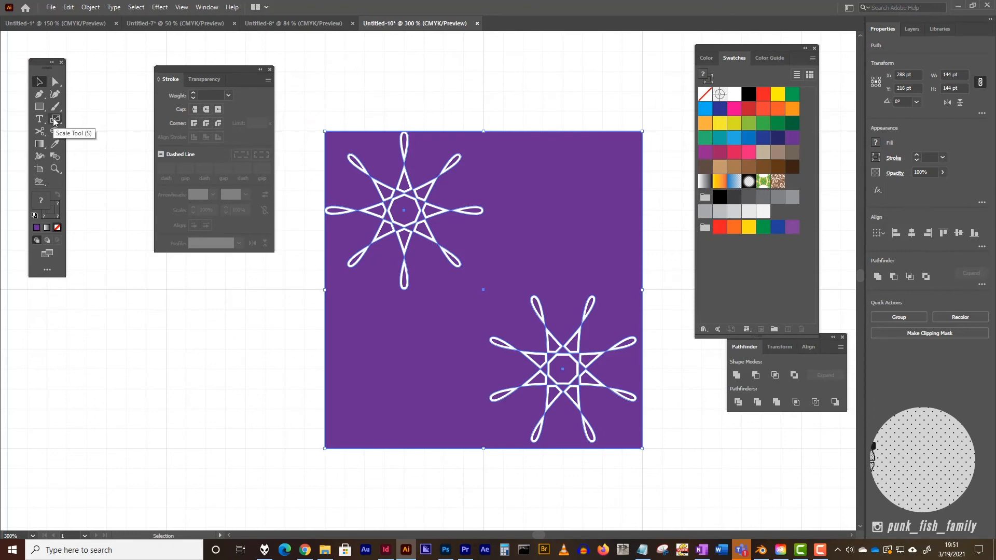
pyautogui.doubleClick(55, 119)
pyautogui.moveTo(527, 140); pyautogui.dragTo(350, 67)
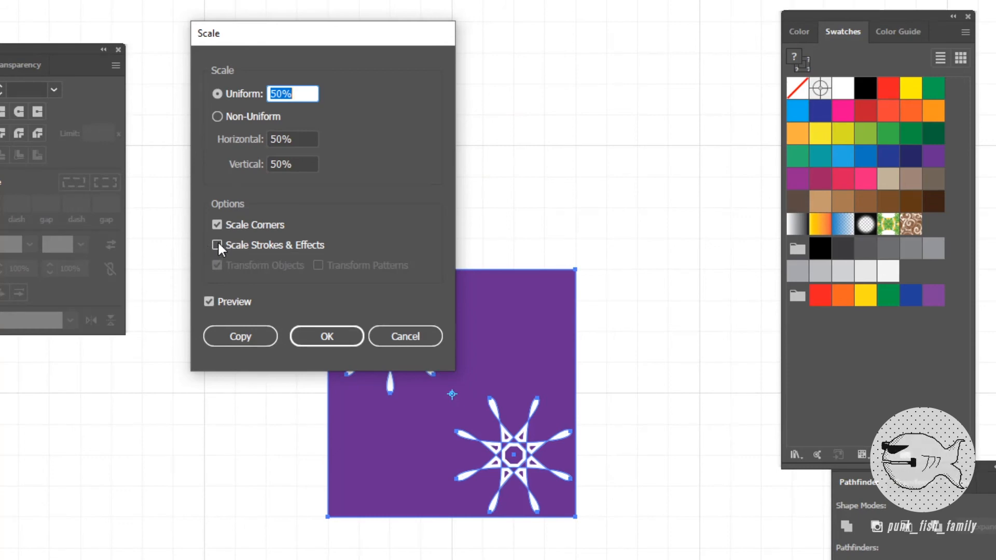
pyautogui.click(216, 245)
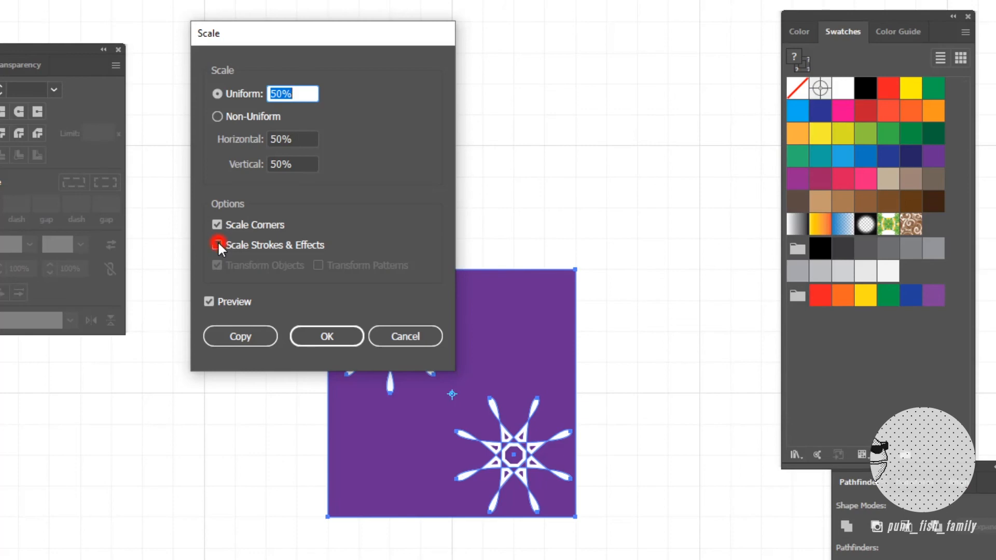
pyautogui.click(297, 95)
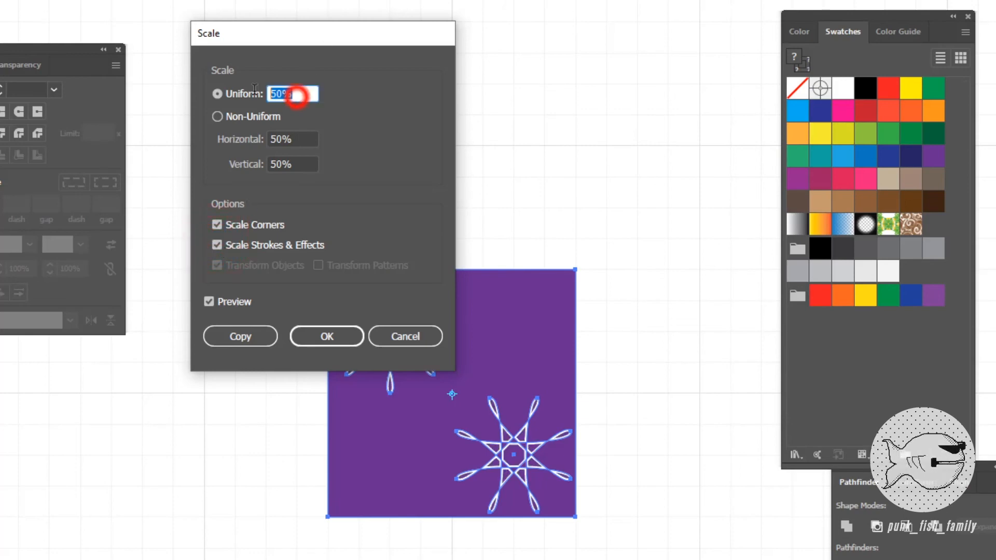
pyautogui.write('25')
pyautogui.press('Tab')
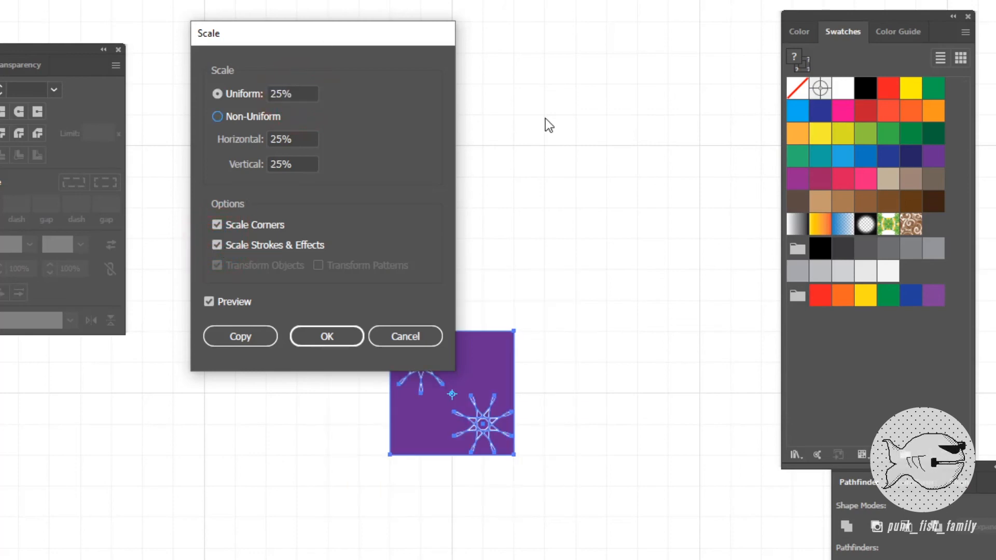
pyautogui.click(325, 335)
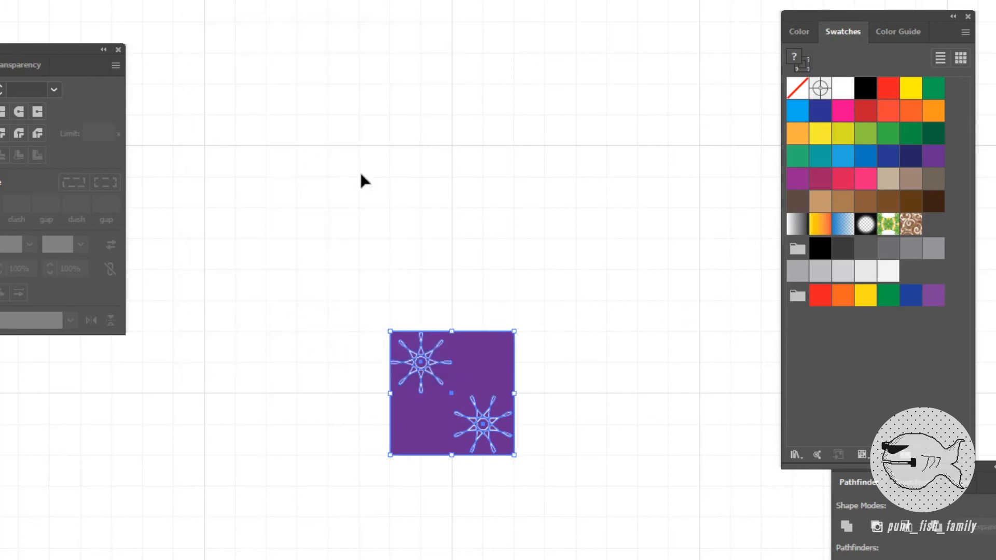
# Step: Save the selected purple tile with both stars as a new pattern swatch
pyautogui.click(324, 296)
pyautogui.moveTo(325, 299); pyautogui.dragTo(644, 554)
pyautogui.moveTo(474, 366); pyautogui.dragTo(935, 233)
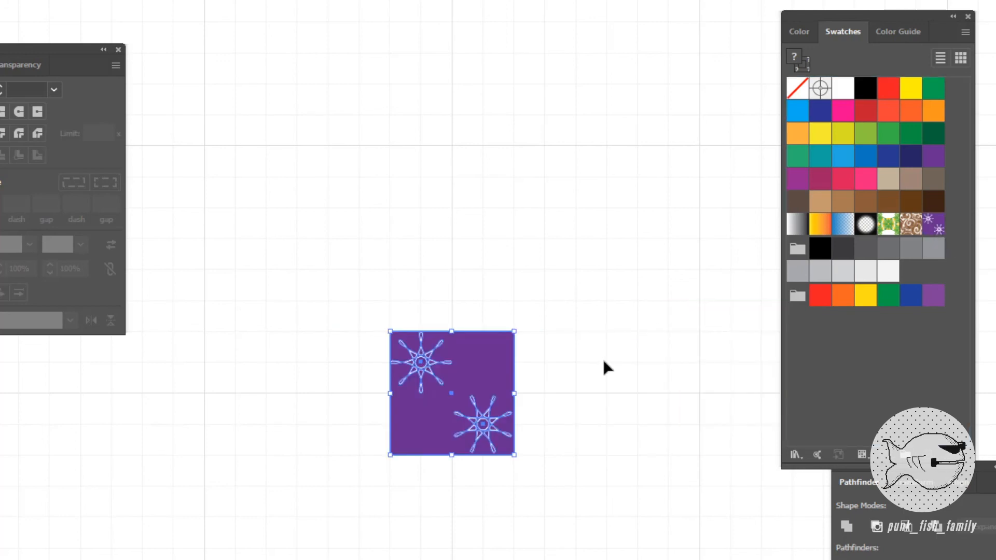
# Step: Move the floating Stroke panel off the artboard and deselect the purple star tile
pyautogui.hotkey('ctrl', '-')
pyautogui.hotkey('ctrl', '-')
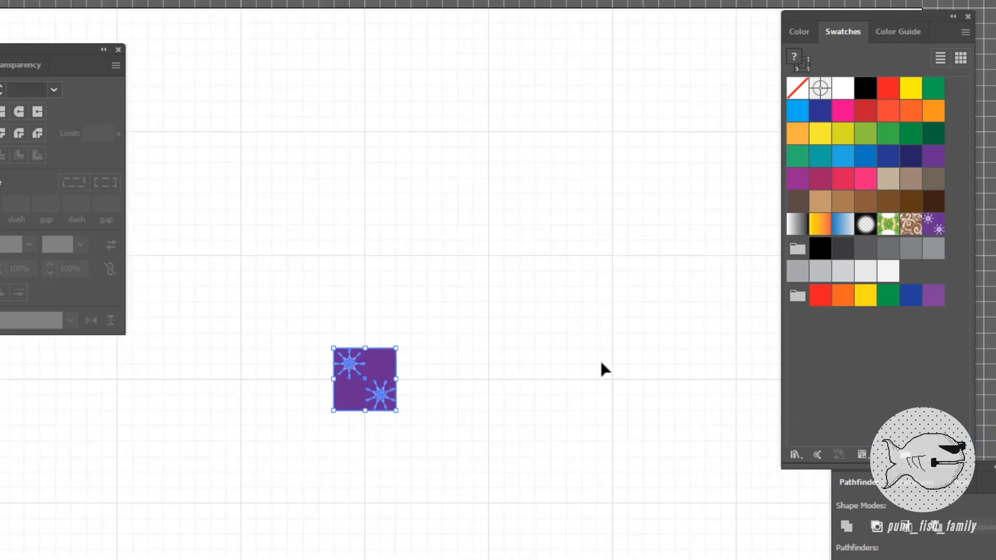
pyautogui.moveTo(453, 488); pyautogui.dragTo(453, 153)
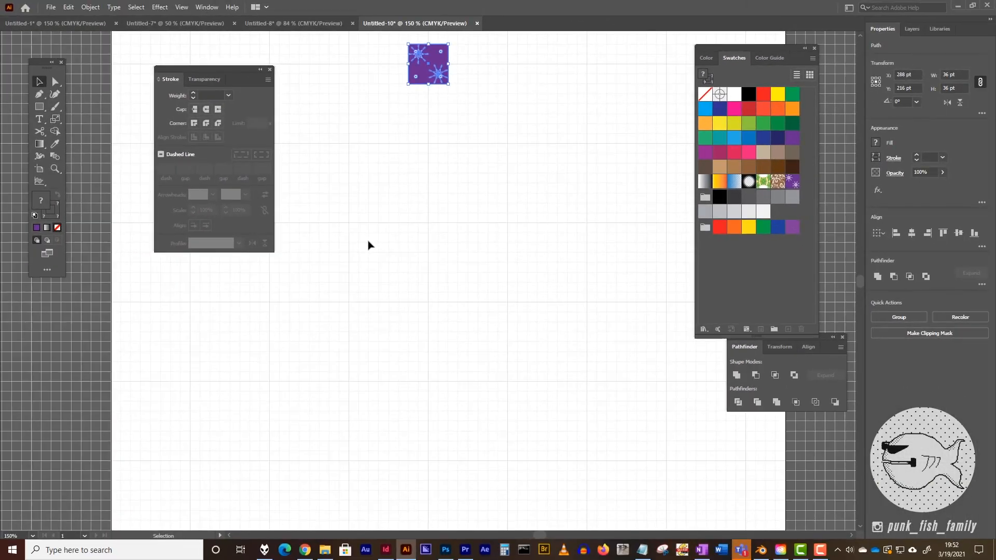
pyautogui.hotkey('ctrl', '-')
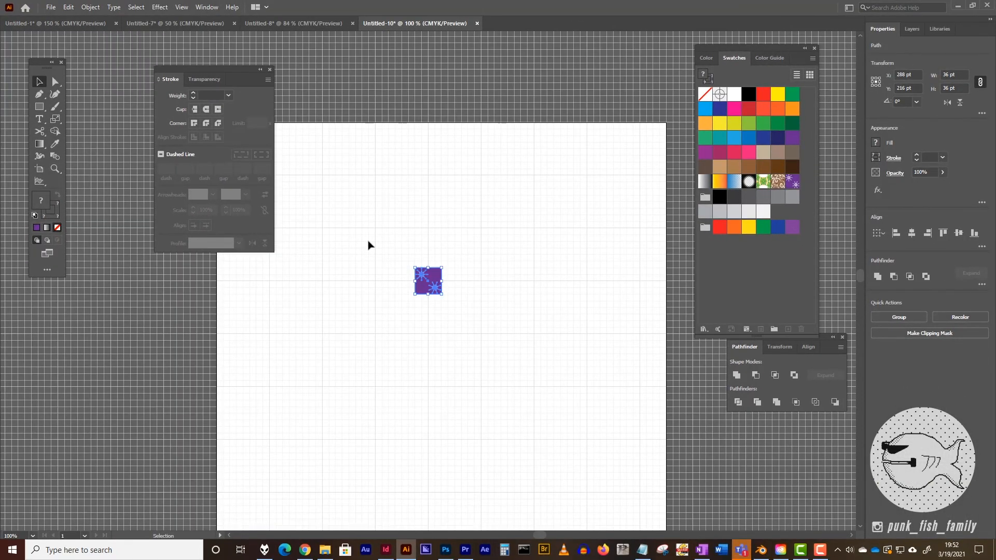
pyautogui.moveTo(447, 441); pyautogui.dragTo(447, 421)
pyautogui.moveTo(465, 359); pyautogui.dragTo(462, 282)
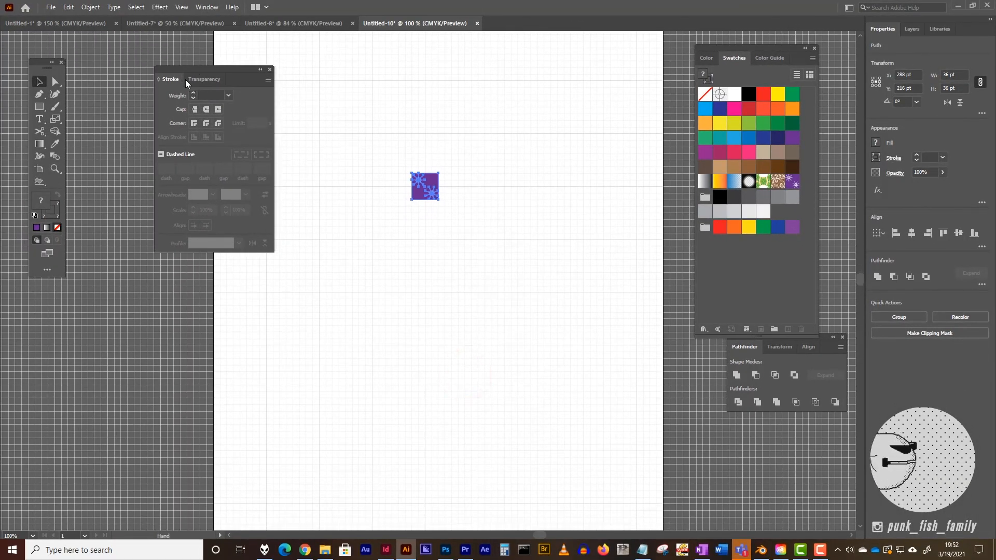
pyautogui.click(194, 68)
pyautogui.moveTo(194, 68); pyautogui.dragTo(141, 64)
pyautogui.click(39, 81)
pyautogui.click(289, 114)
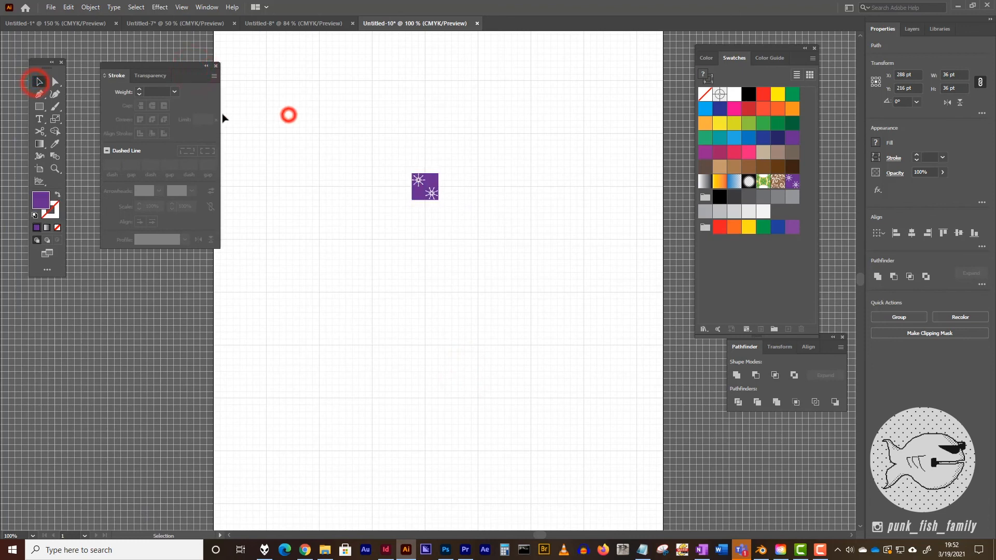
# Step: Draw a rectangle about 567 by 495 pt below the tile, fill it with the new purple star pattern swatch, and deselect it
pyautogui.click(40, 107)
pyautogui.moveTo(239, 240); pyautogui.dragTo(657, 496)
pyautogui.click(792, 182)
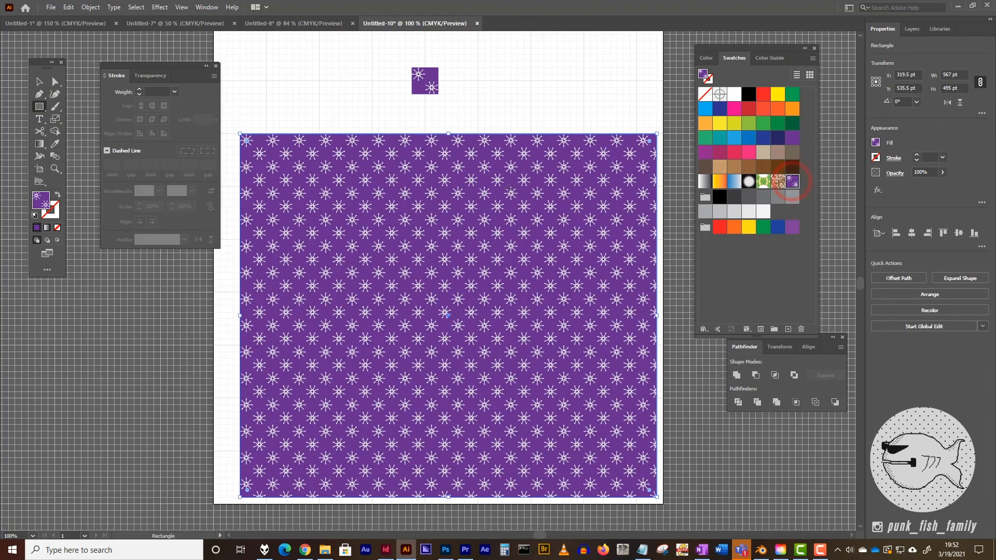
pyautogui.click(39, 81)
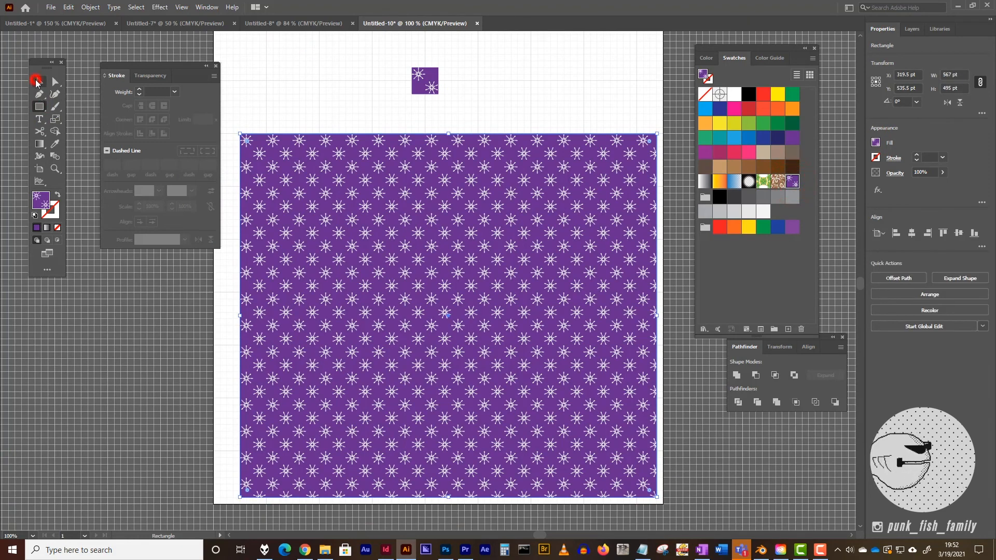
pyautogui.click(297, 87)
# Step: Zoom in to 400% on the pattern-filled rectangle to examine the repeating stars and the joins between tiles
pyautogui.press('z')
pyautogui.click(422, 240)
pyautogui.click(480, 260)
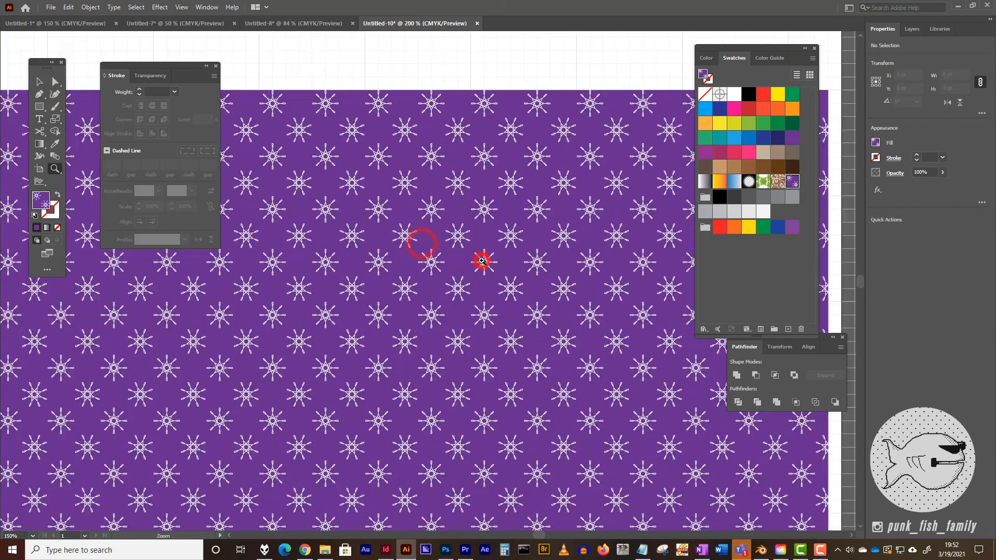
pyautogui.click(482, 260)
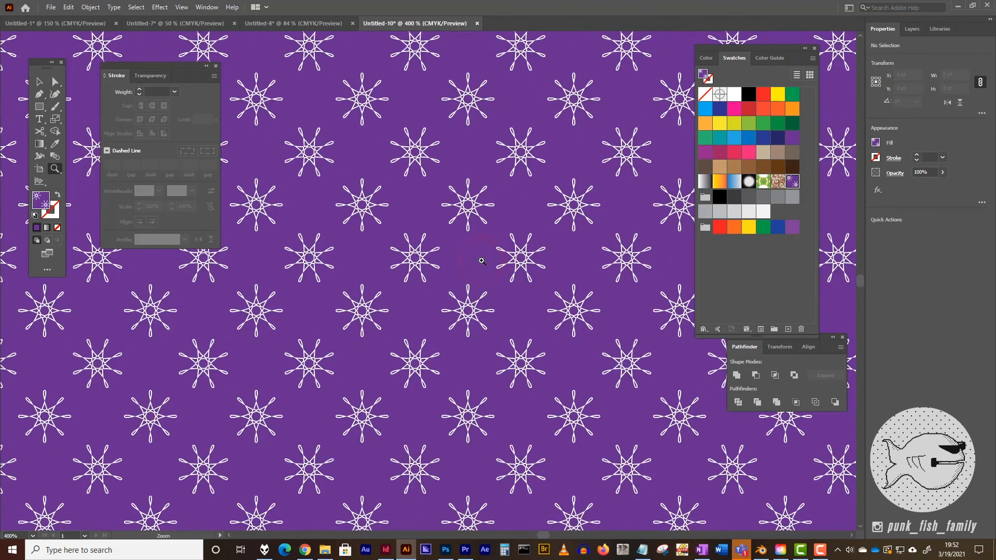